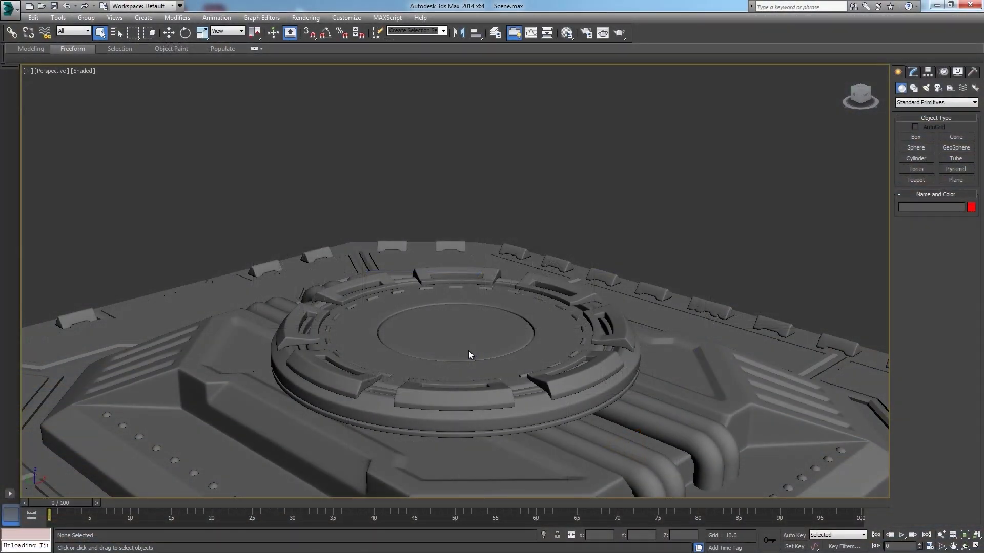
Step: Add the Tiger character file to the platform scene as a SmartRefs reference
scroll(493, 342, up, 3)
scroll(493, 342, down, 3)
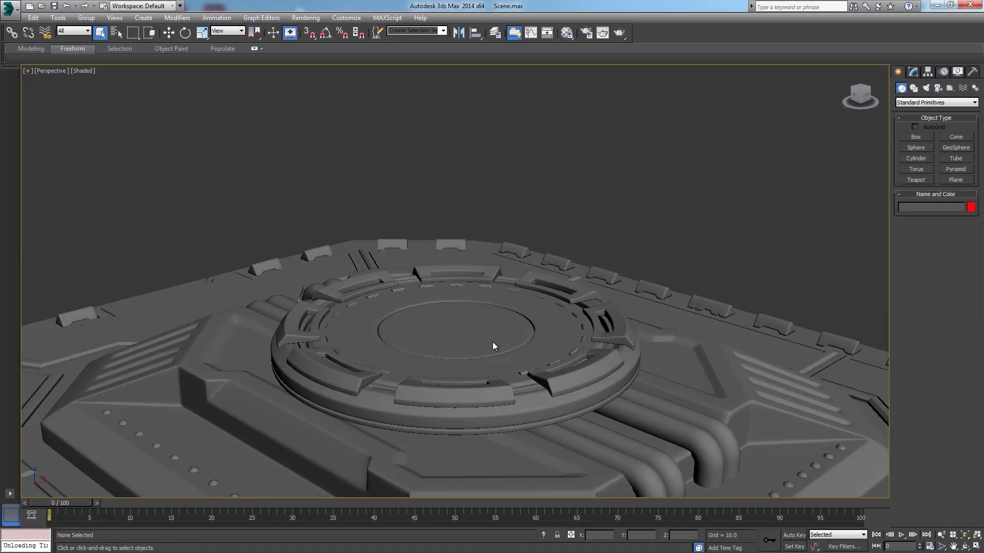
mouse_move(493, 343)
middle_down()
mouse_move(494, 321)
mouse_move(478, 336)
mouse_move(495, 353)
middle_up()
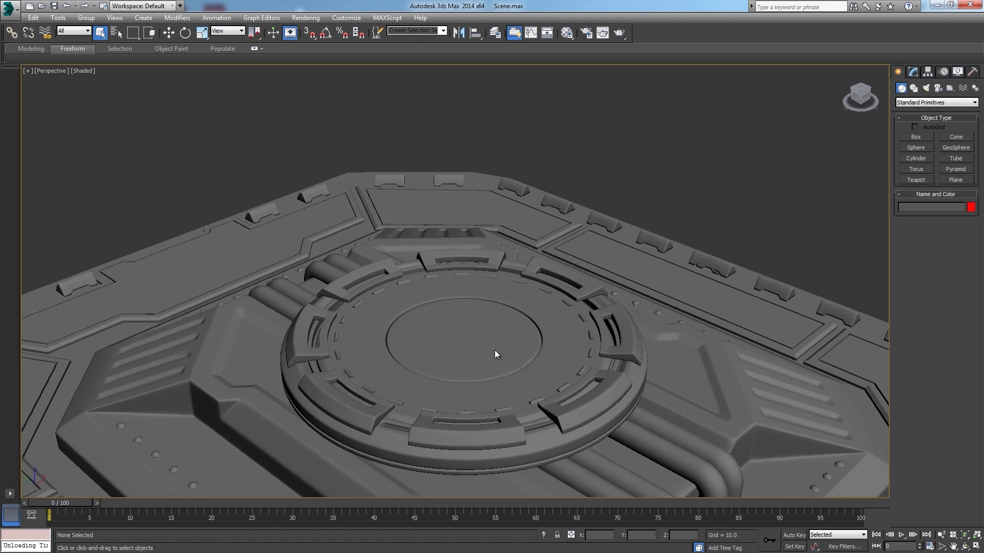
click(9, 7)
mouse_move(65, 214)
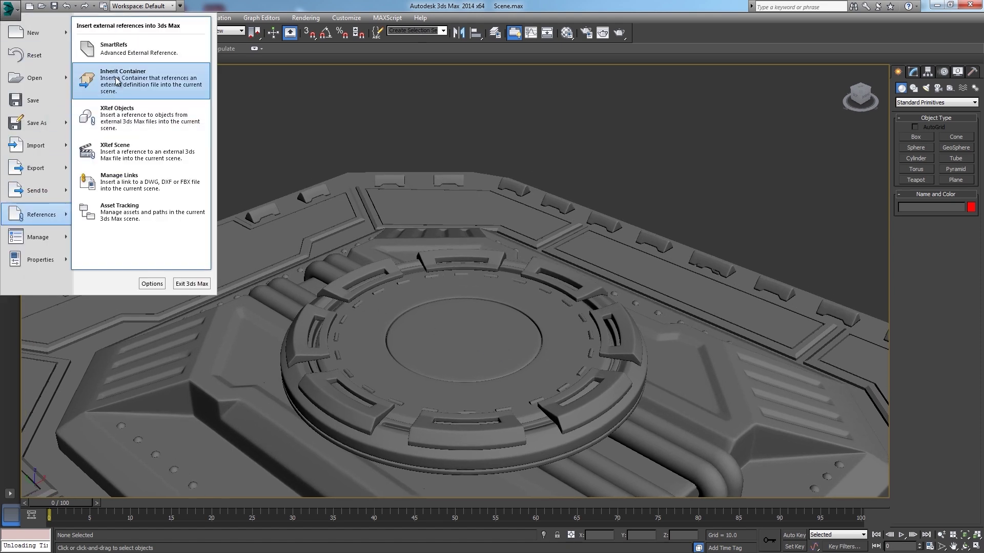
click(107, 43)
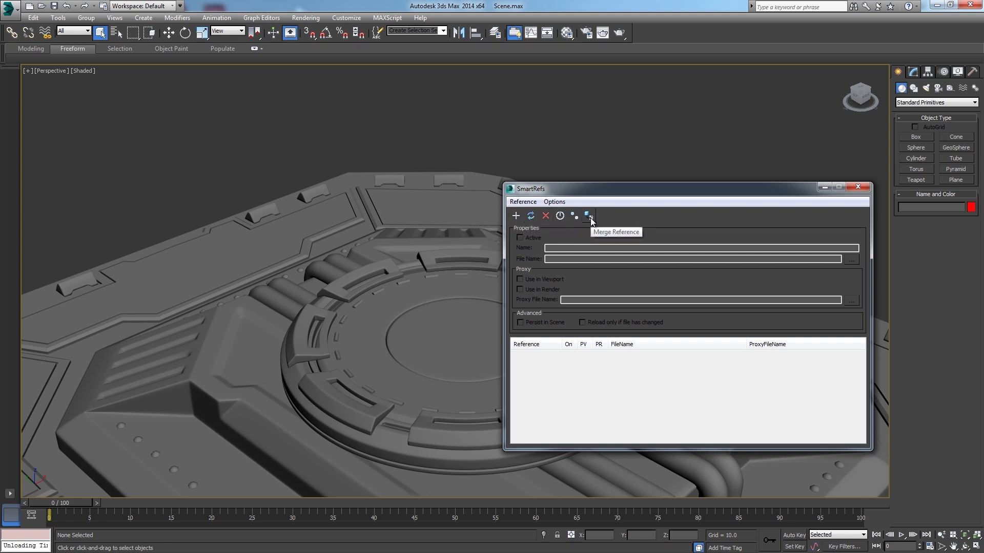
click(516, 216)
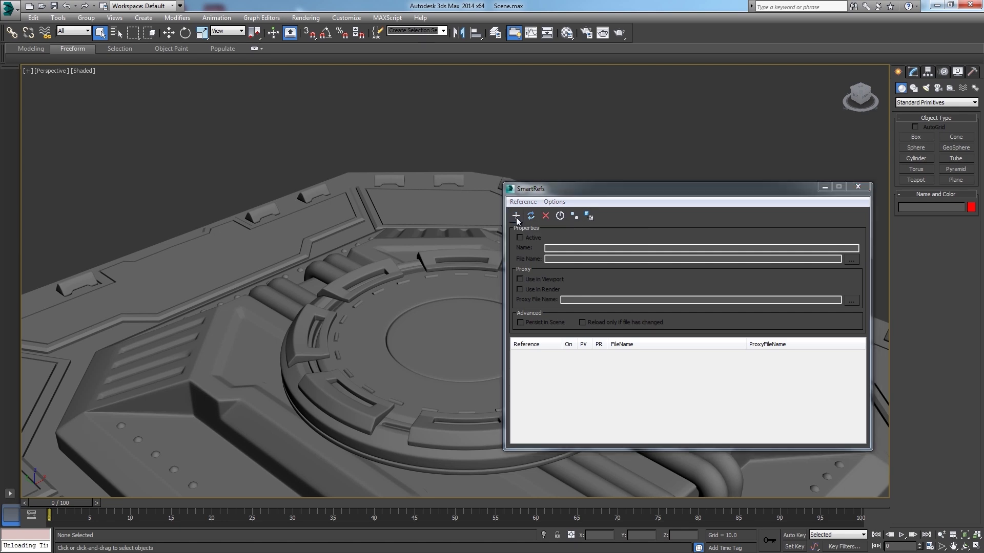
double_click(99, 82)
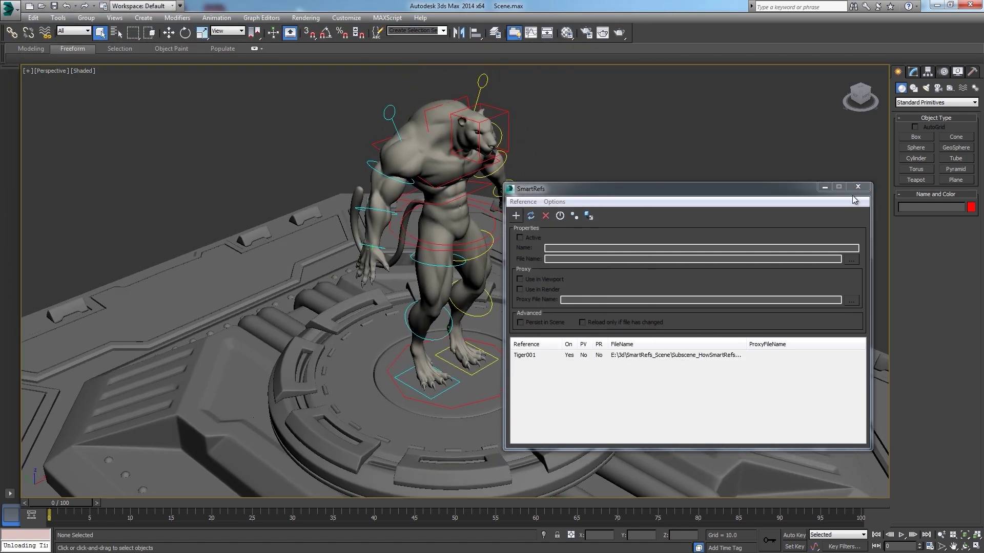
Step: Rotate the tiger's right upper arm and forearm controls, and undo the last upper arm rotation
click(406, 183)
scroll(430, 210, up, 3)
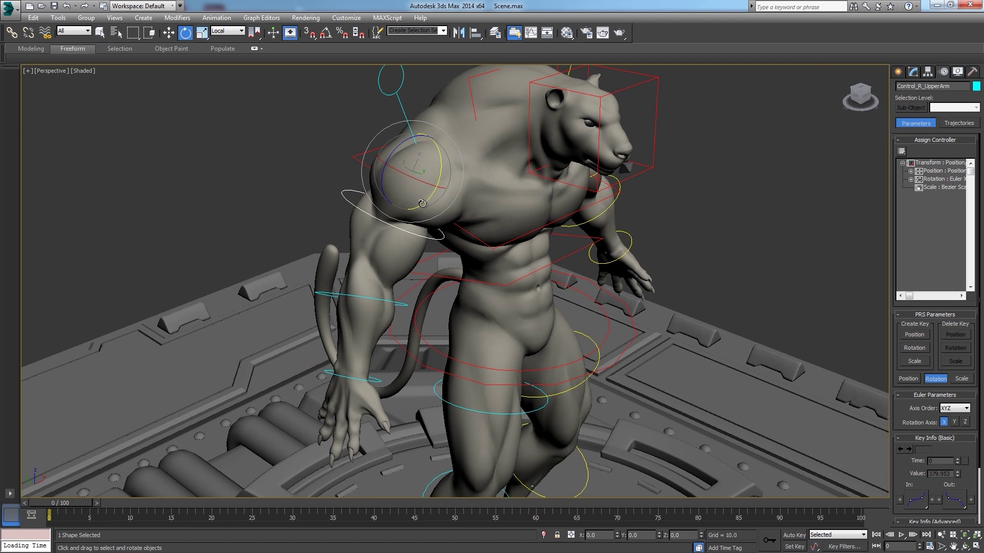
mouse_move(425, 204)
mouse_down()
mouse_move(444, 189)
mouse_move(427, 218)
mouse_up()
click(400, 306)
drag(391, 293, 417, 264)
click(436, 238)
drag(430, 205, 446, 188)
key(ctrl+z)
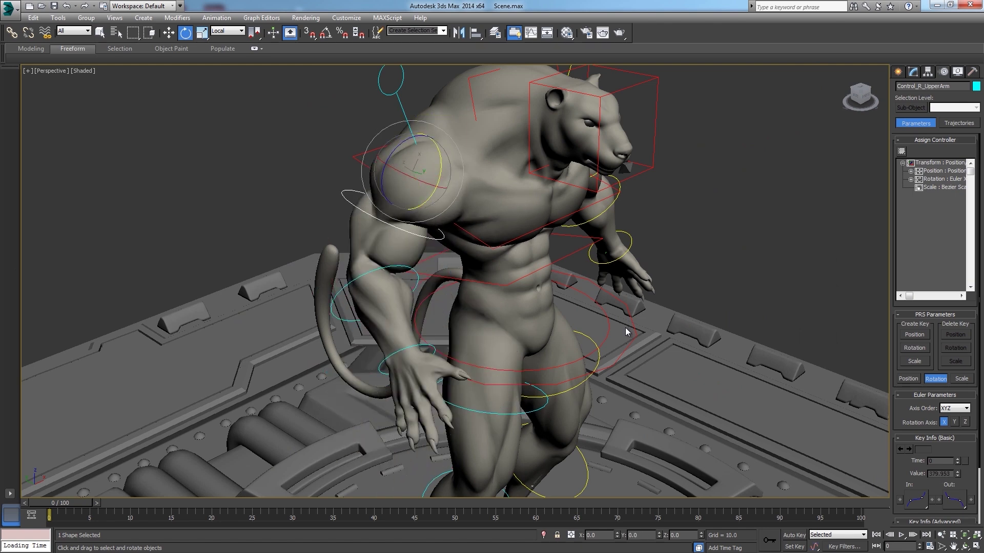
Step: Enable Auto Key and key a new pose for the tiger at frame 50
click(628, 311)
drag(436, 503, 461, 508)
key(n)
scroll(533, 361, down, 5)
alt+middle_drag(533, 361, 446, 343)
key(w)
drag(511, 271, 512, 317)
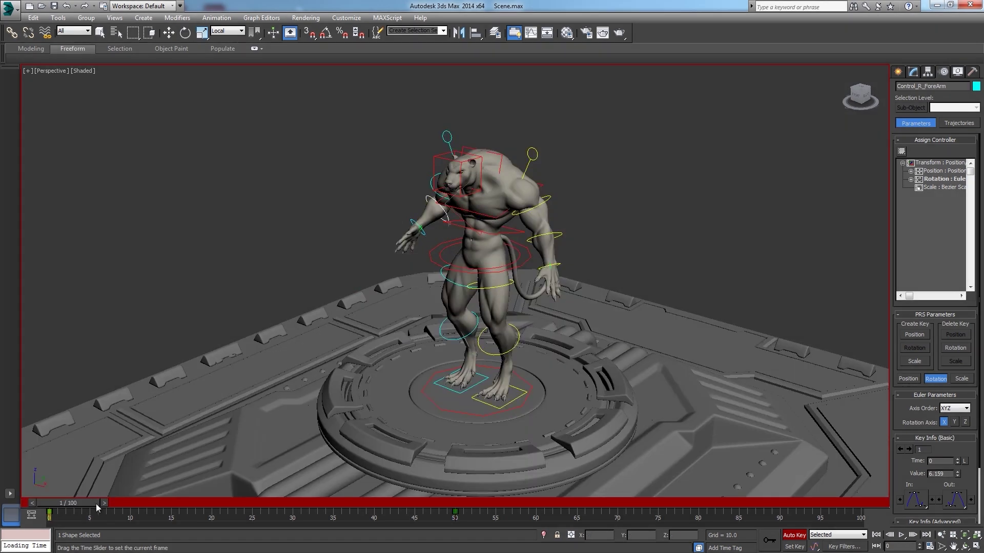
Step: Scrub through the timeline to preview the tiger's animation
drag(56, 507, 406, 507)
drag(495, 513, 455, 510)
key(e)
middle_drag(601, 247, 577, 260)
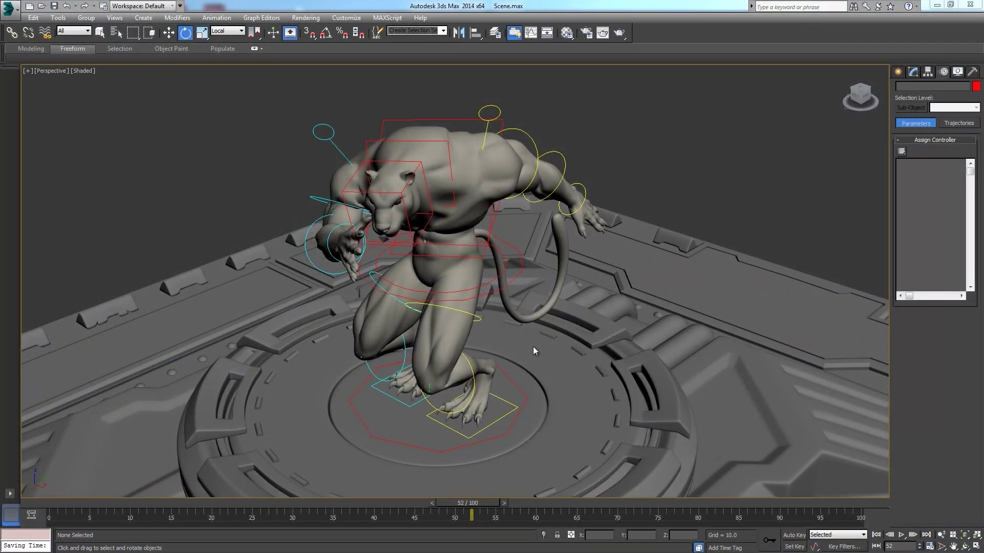
Step: Save the scene with the posed tiger
middle_drag(531, 343, 528, 339)
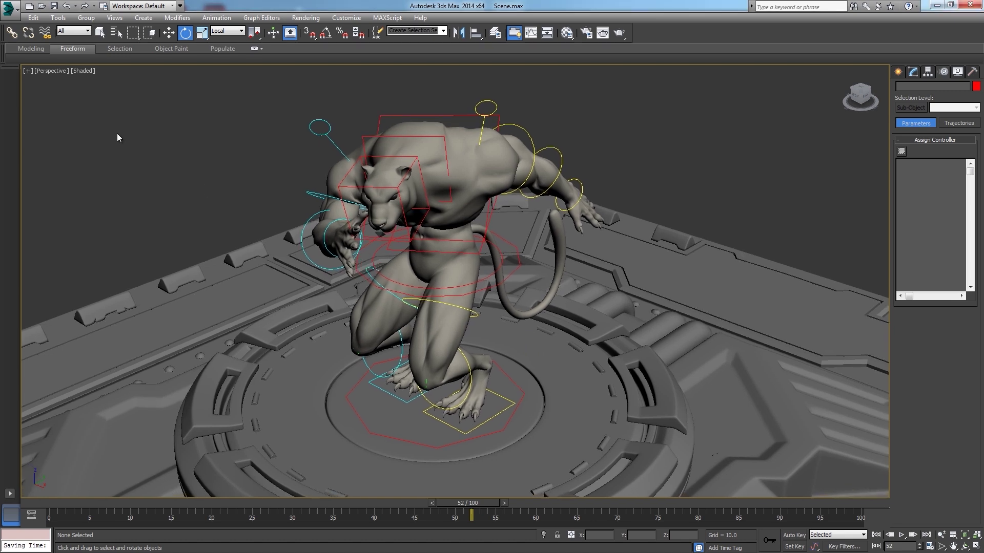
click(53, 6)
middle_drag(537, 244, 540, 245)
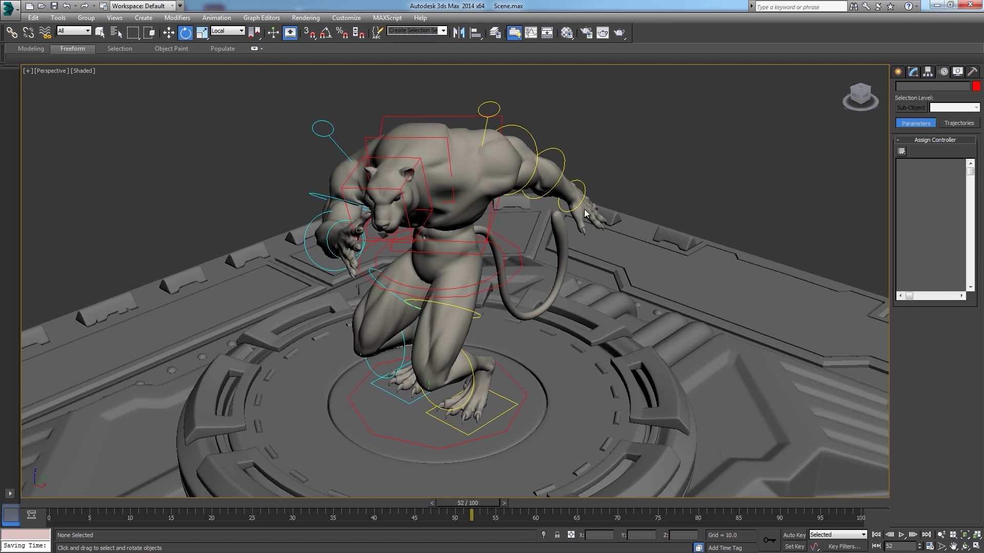
Step: Rotate the tiger's left hand control about -28 degrees around its local Z axis
alt+middle_drag(608, 246, 607, 239)
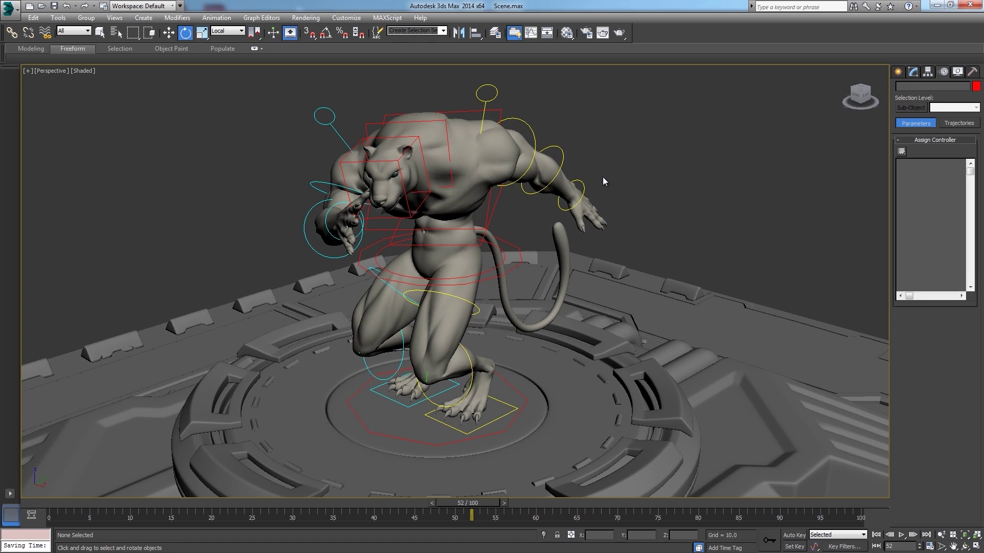
scroll(591, 185, up, 6)
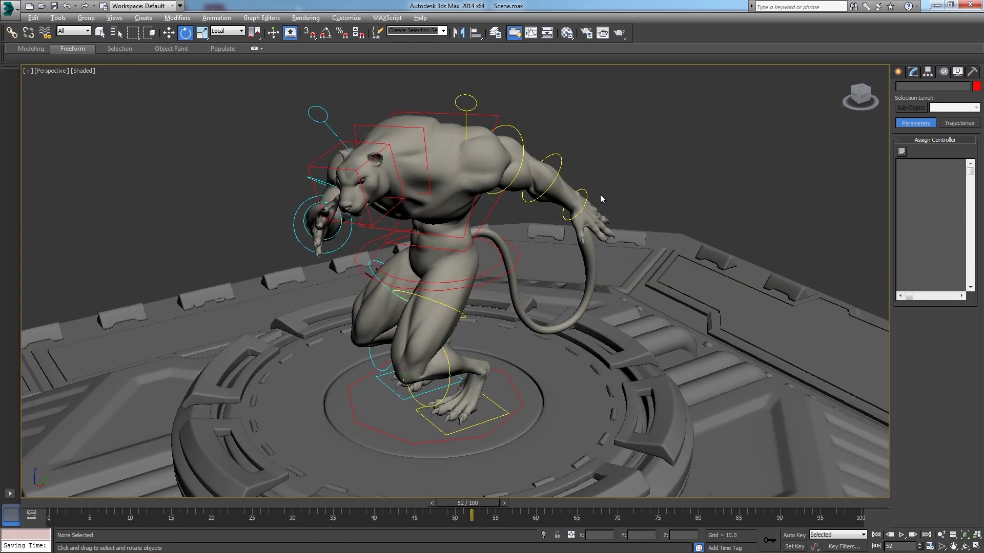
scroll(689, 216, up, 2)
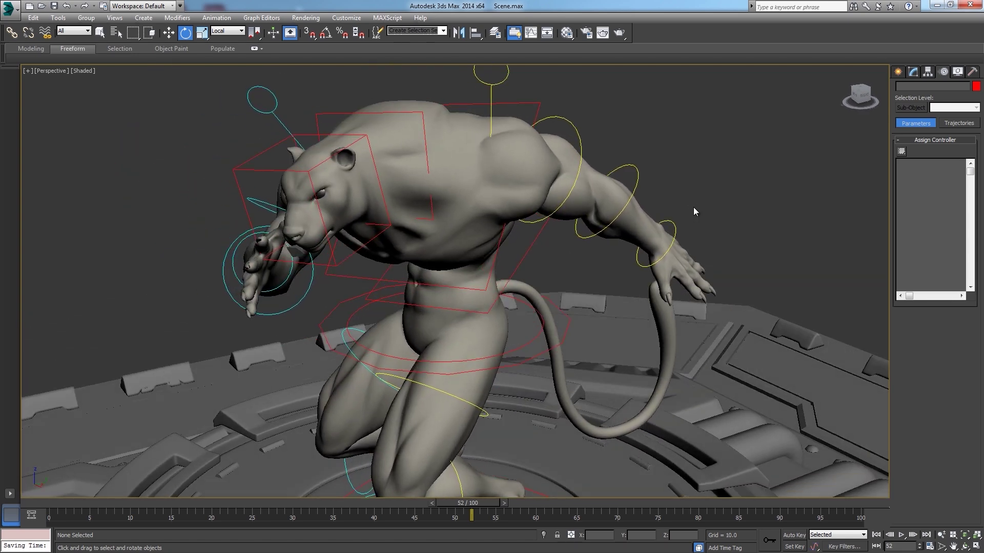
scroll(693, 207, up, 3)
click(593, 218)
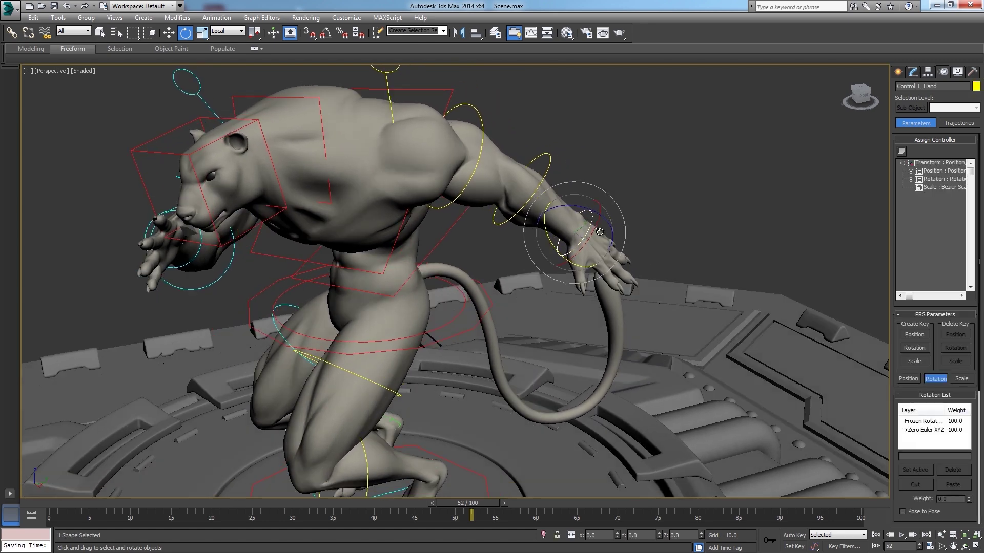
scroll(610, 217, up, 5)
drag(543, 267, 566, 232)
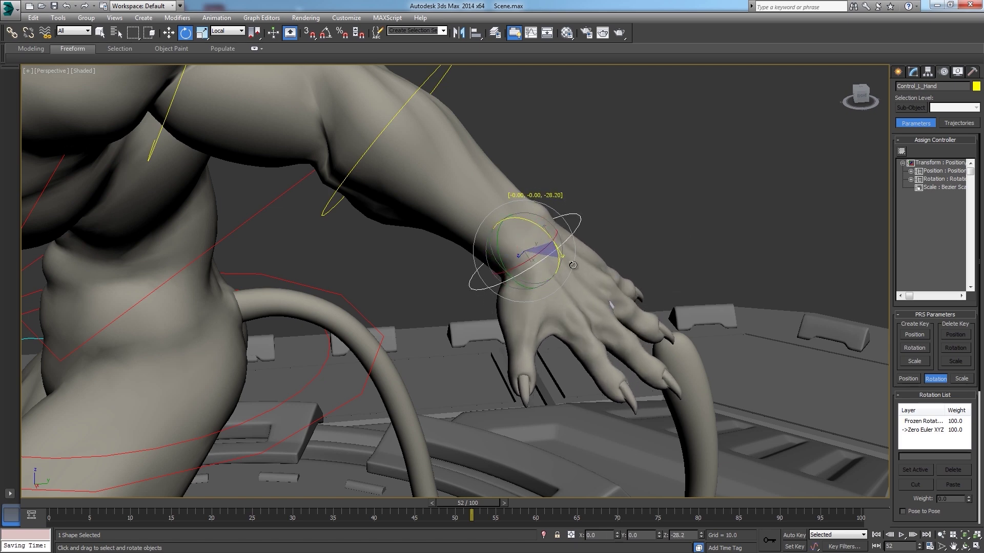
Step: Open the referenced character's source file Tiger.max from the Tiger folder
scroll(566, 236, down, 10)
click(4, 4)
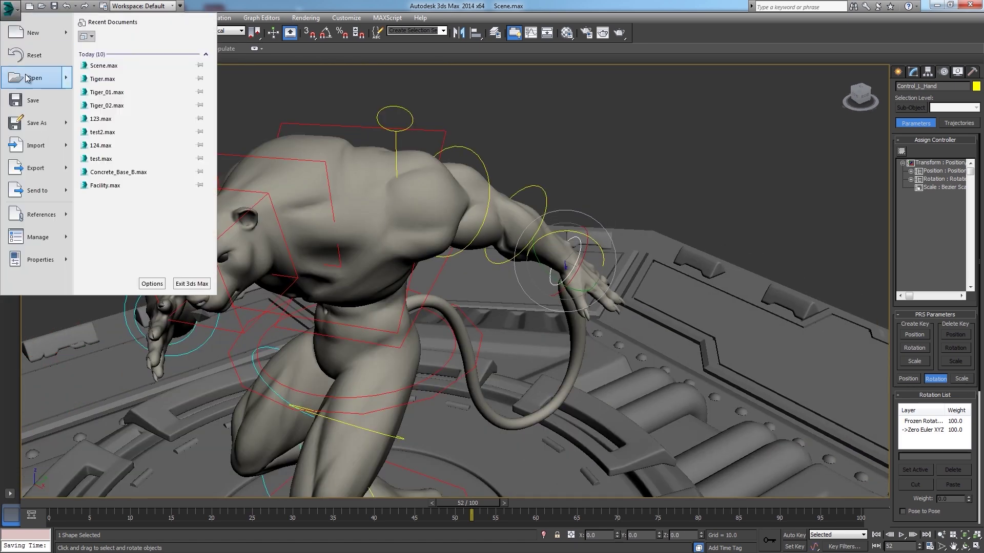
click(31, 80)
click(481, 294)
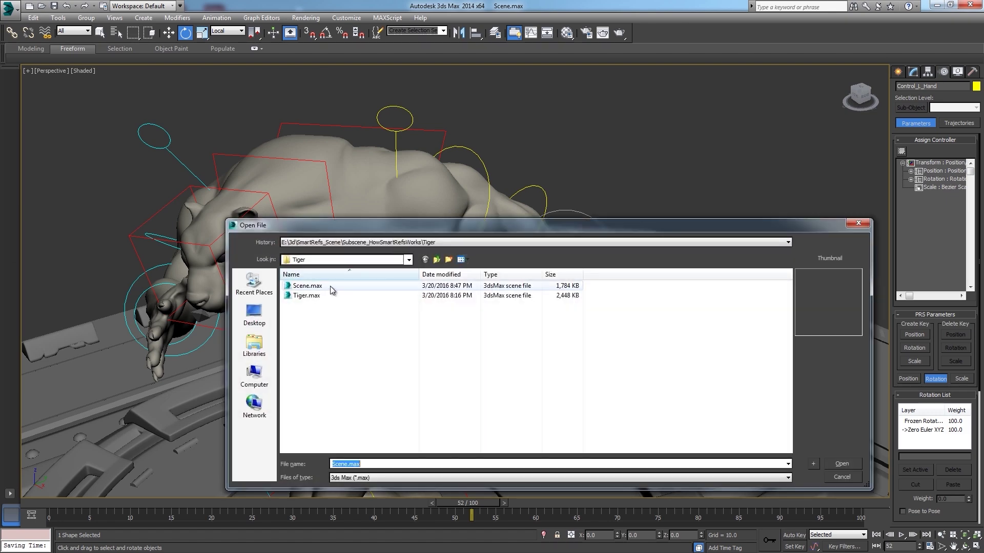
double_click(305, 297)
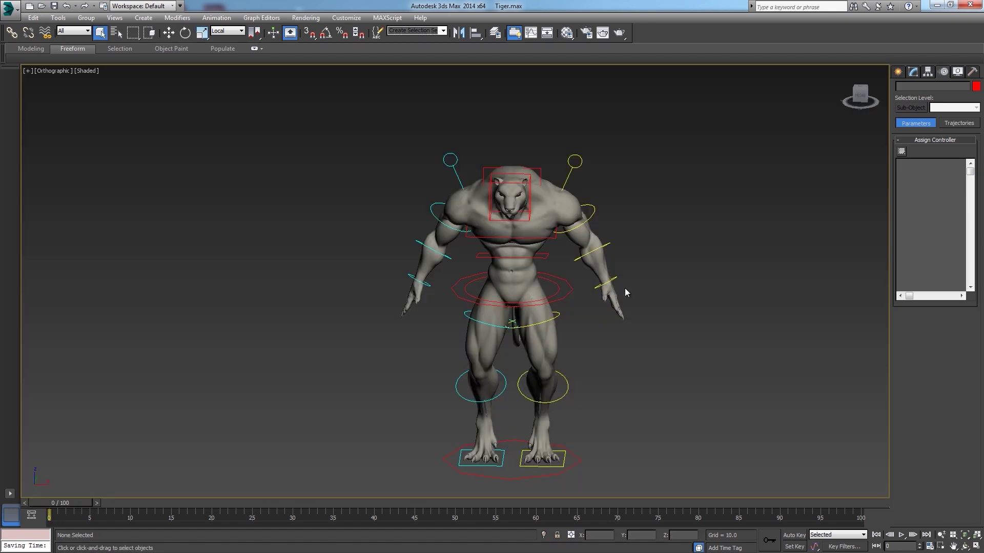
Step: Select the left hand bone and assign an Orientation Constraint to its rotation controller
scroll(625, 292, up, 8)
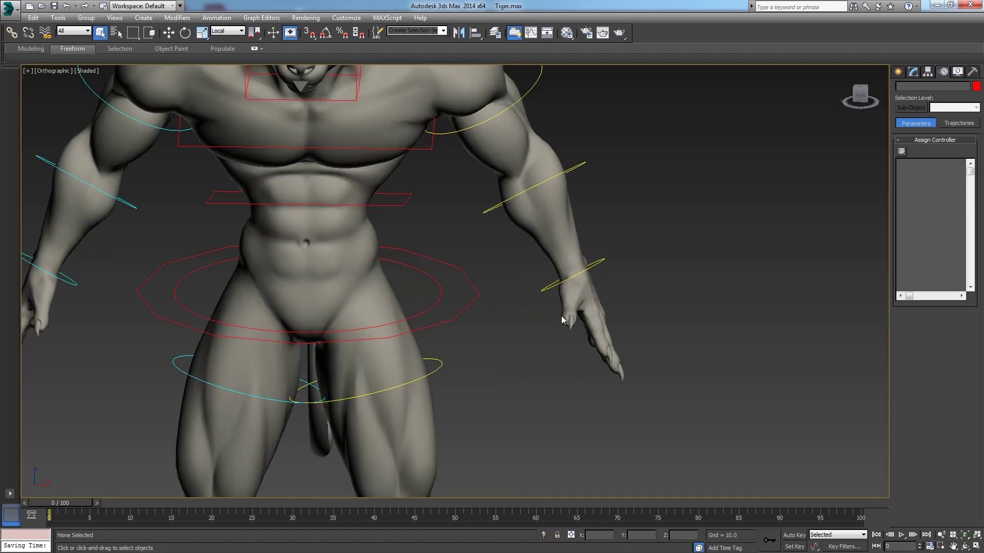
scroll(429, 304, down, 3)
scroll(444, 302, up, 5)
key(F3)
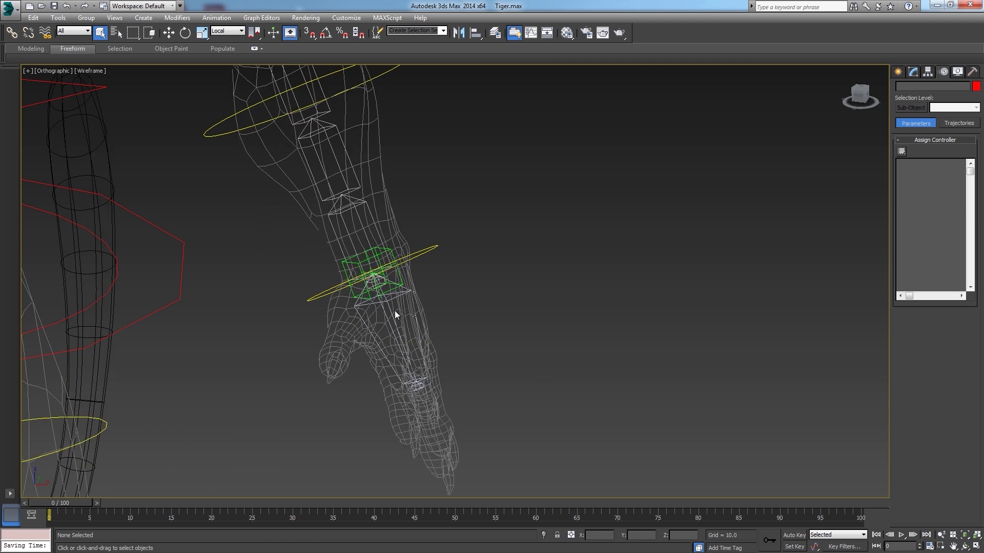
click(385, 322)
key(F3)
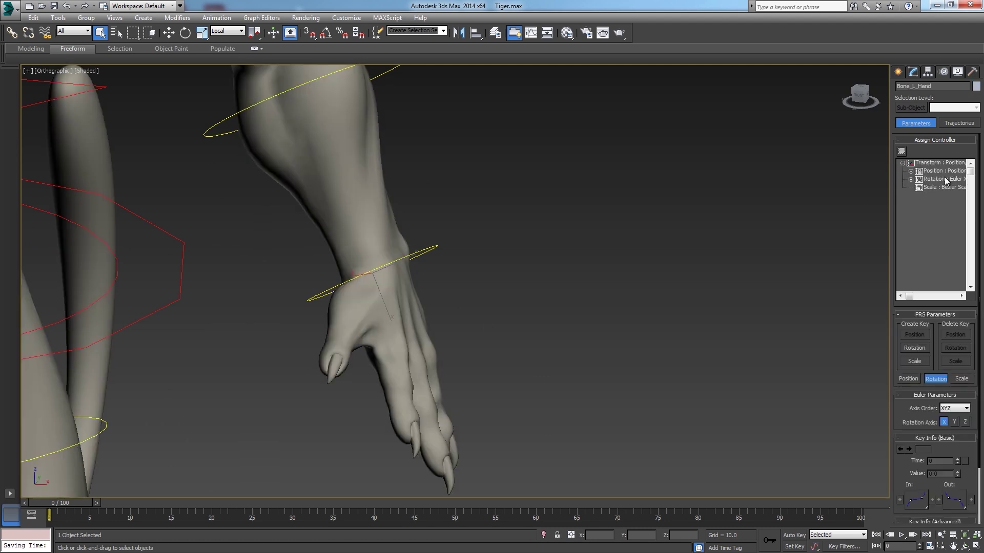
click(901, 151)
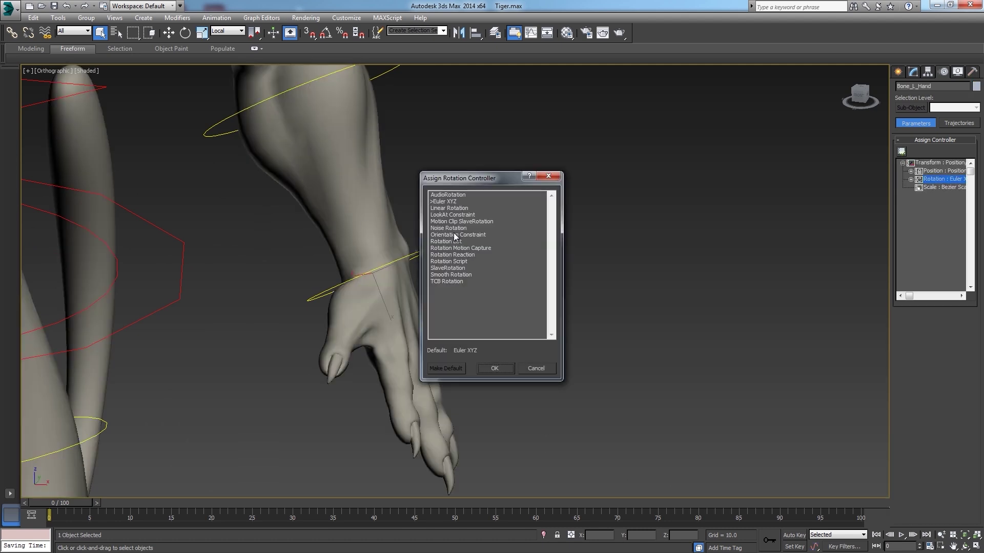
double_click(458, 237)
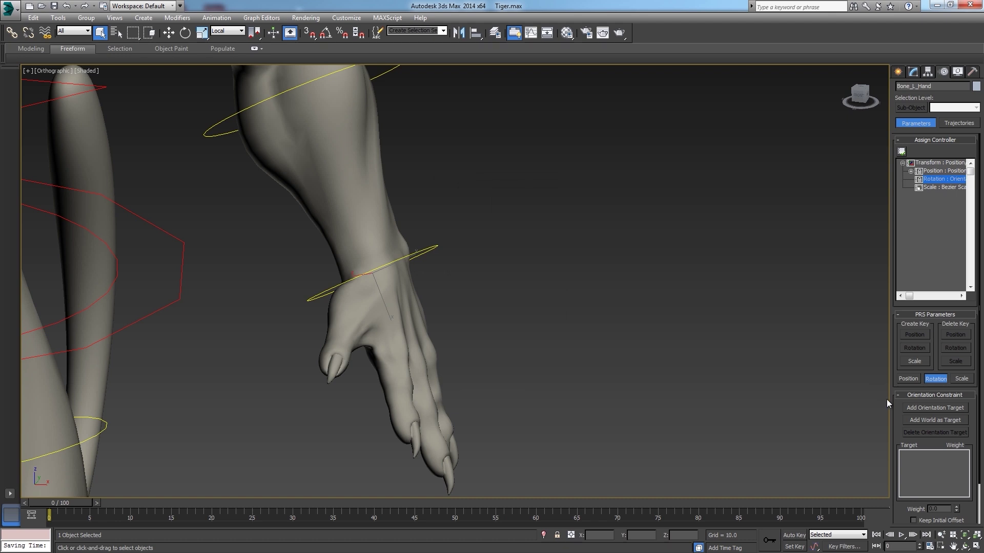
Step: Add Control_L_Hand as the orientation target of the left hand bone
click(936, 408)
click(433, 250)
scroll(540, 284, down, 8)
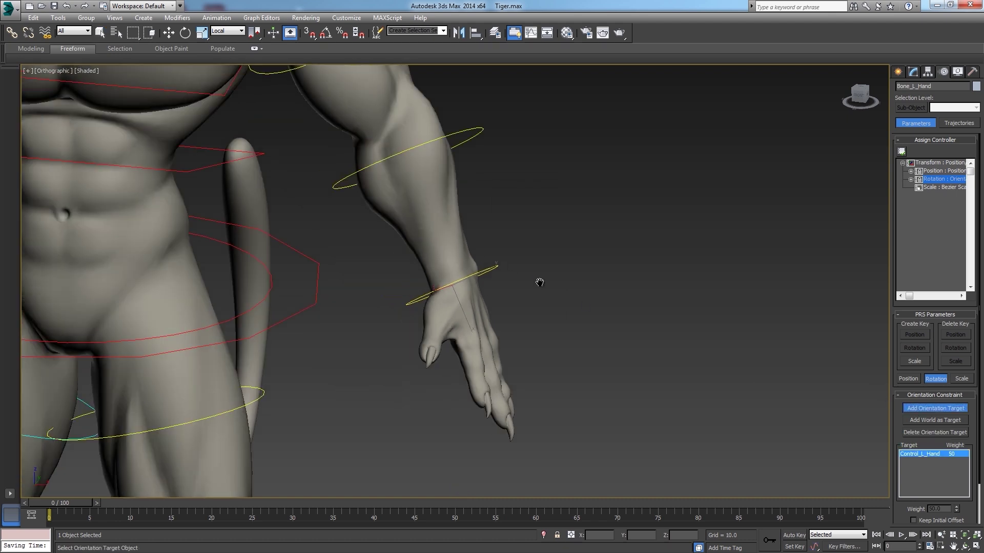
right_click(468, 235)
alt+middle_drag(431, 235, 502, 260)
scroll(500, 250, up, 2)
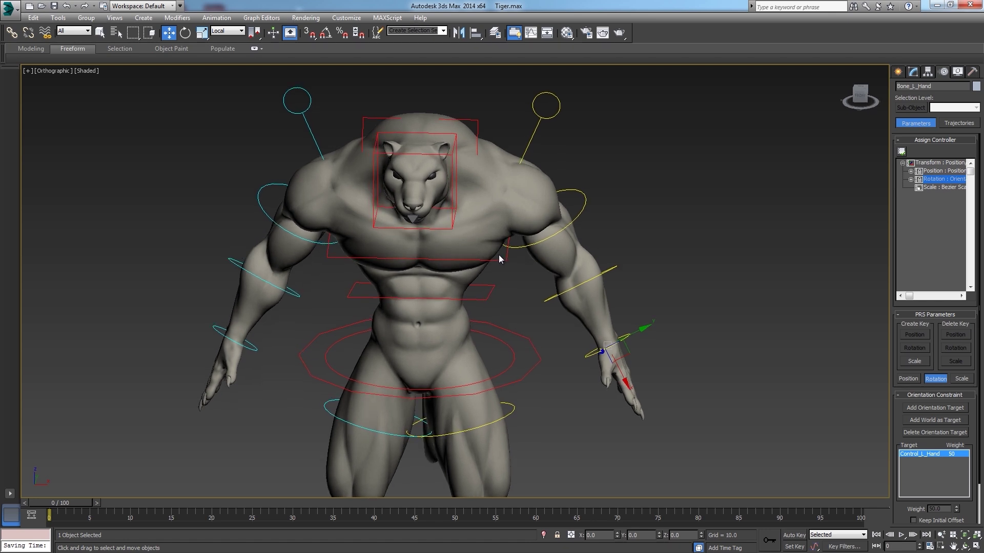
click(452, 160)
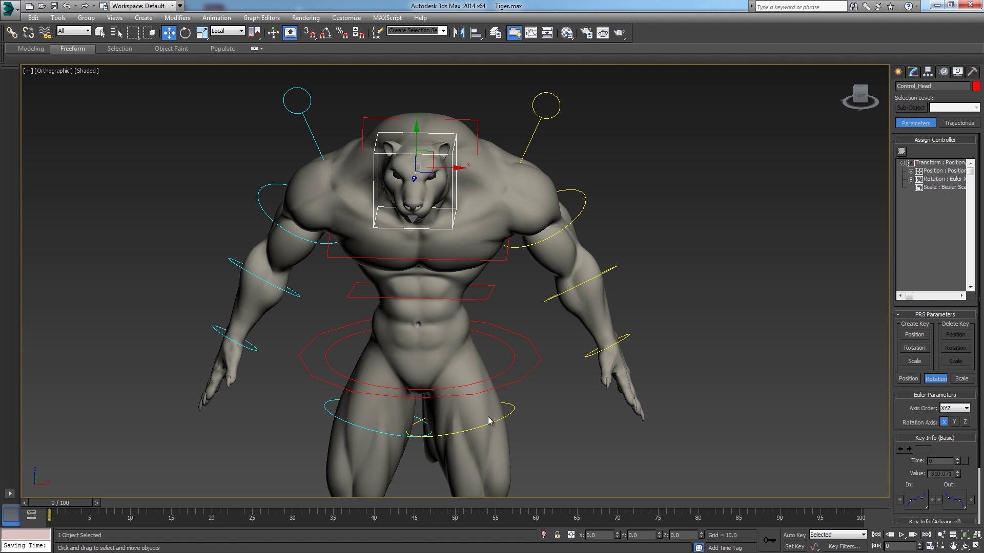
click(534, 344)
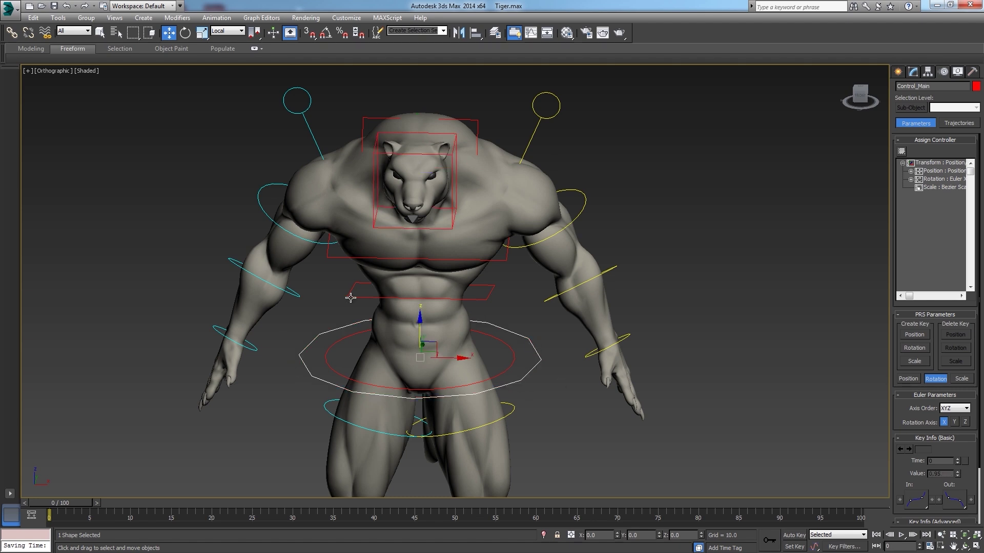
click(691, 277)
Step: Create a Point helper inside the tiger's head, working in the Left view in wireframe
middle_drag(627, 277, 617, 308)
key(l)
scroll(549, 367, down, 6)
middle_drag(553, 163, 553, 239)
scroll(548, 235, up, 8)
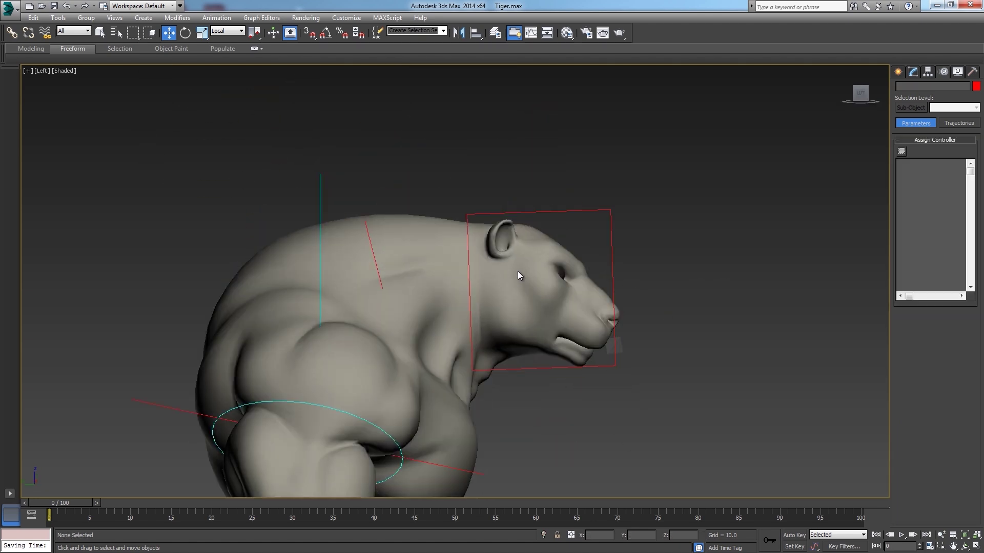
scroll(518, 272, up, 3)
key(F3)
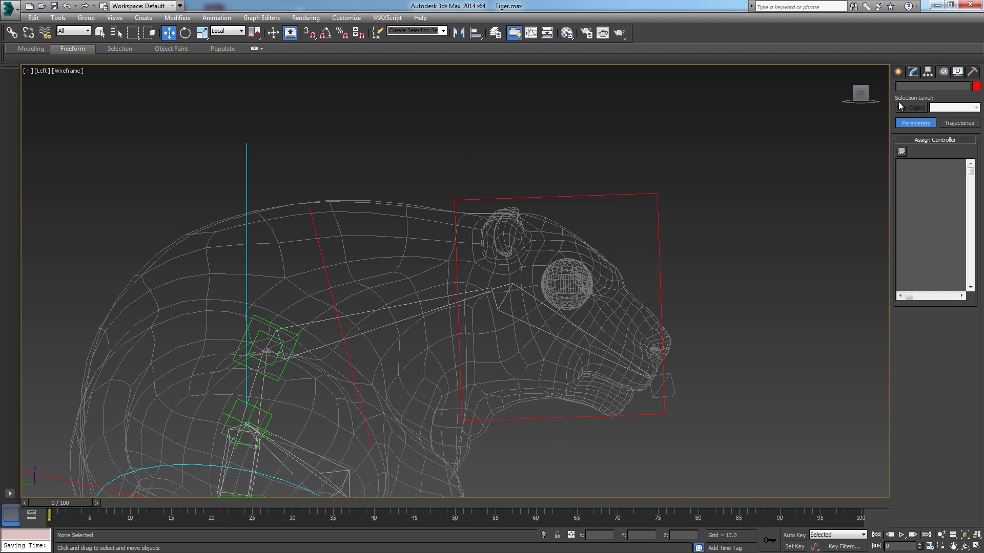
click(897, 72)
click(950, 88)
click(916, 169)
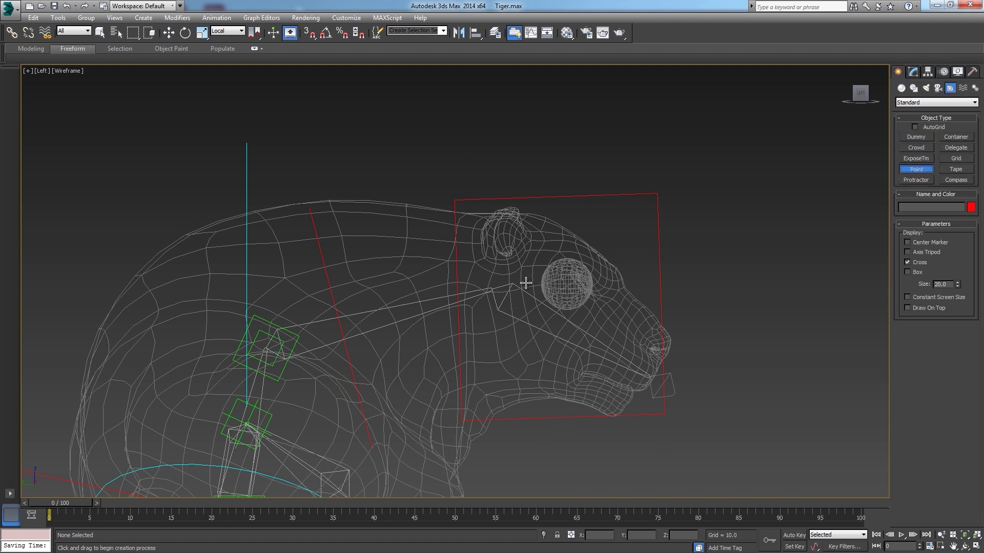
click(525, 286)
right_click(525, 286)
Step: Align the Point helper to Bone_Head_01 in X, Y and Z position, pivot point to pivot point
key(w)
key(alt+a)
click(498, 306)
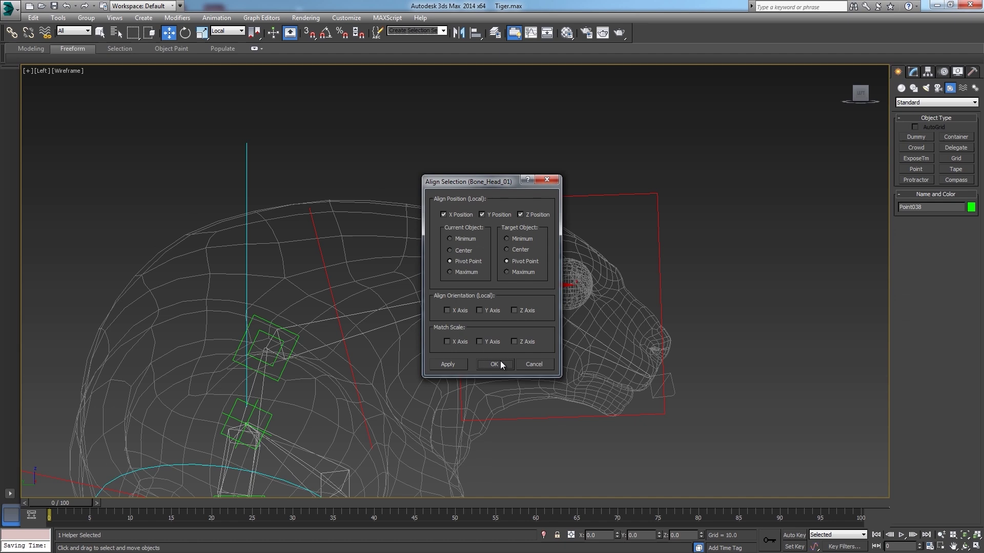
click(500, 361)
Step: Assign an Orientation Constraint to the head Point helper's rotation controller
middle_drag(558, 323, 565, 307)
click(957, 71)
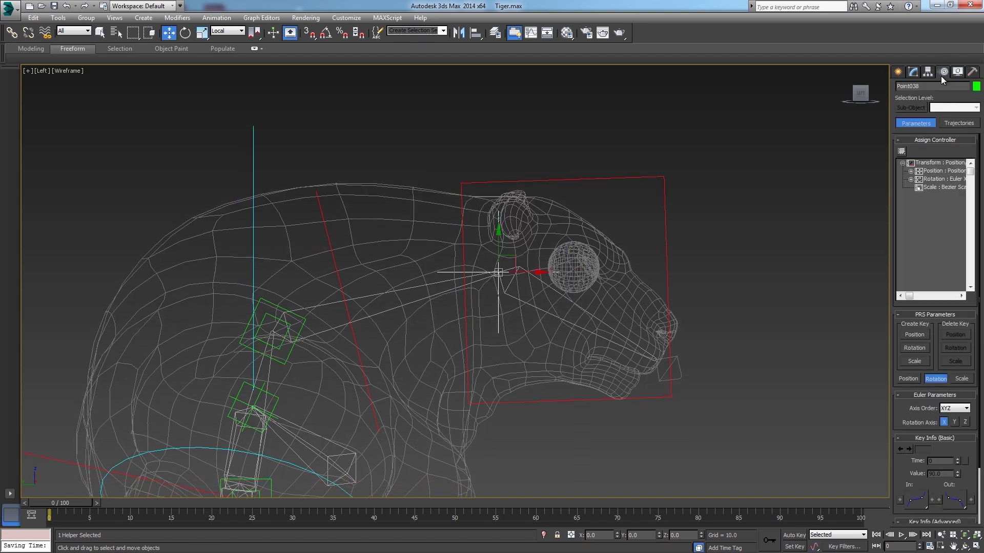
click(938, 179)
click(901, 151)
double_click(478, 236)
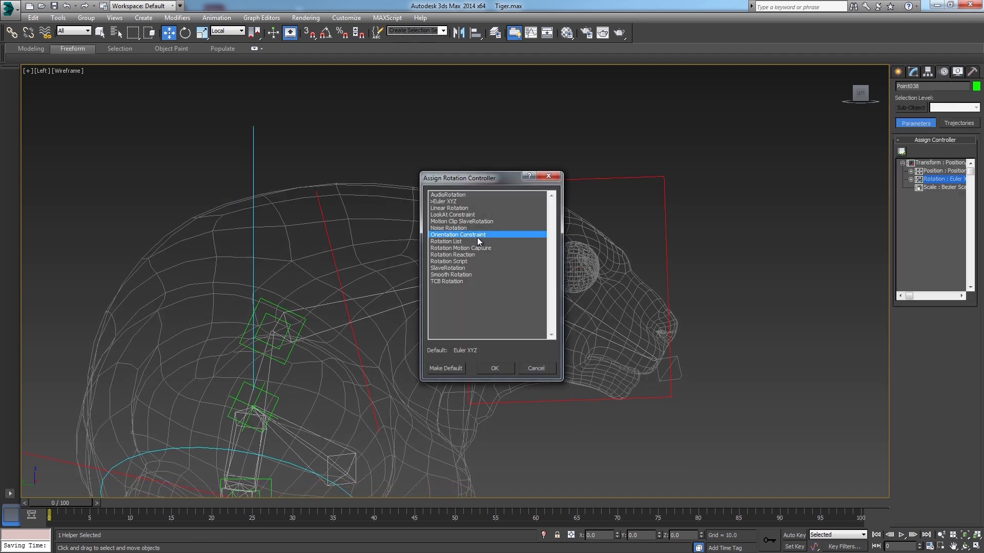
Step: Add Control_Main as the orientation target of the head Point helper
scroll(528, 328, down, 6)
middle_drag(530, 333, 582, 258)
click(938, 407)
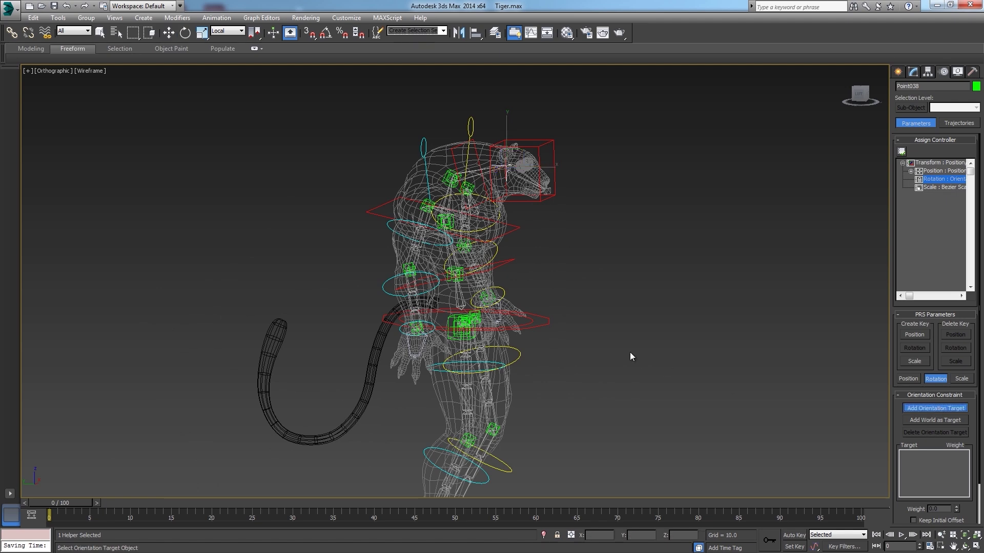
click(549, 321)
right_click(548, 322)
Step: Link the Control_Head box to the Point helper inside the head and clear the selection
scroll(483, 121, up, 6)
alt+middle_drag(528, 243, 558, 237)
click(11, 33)
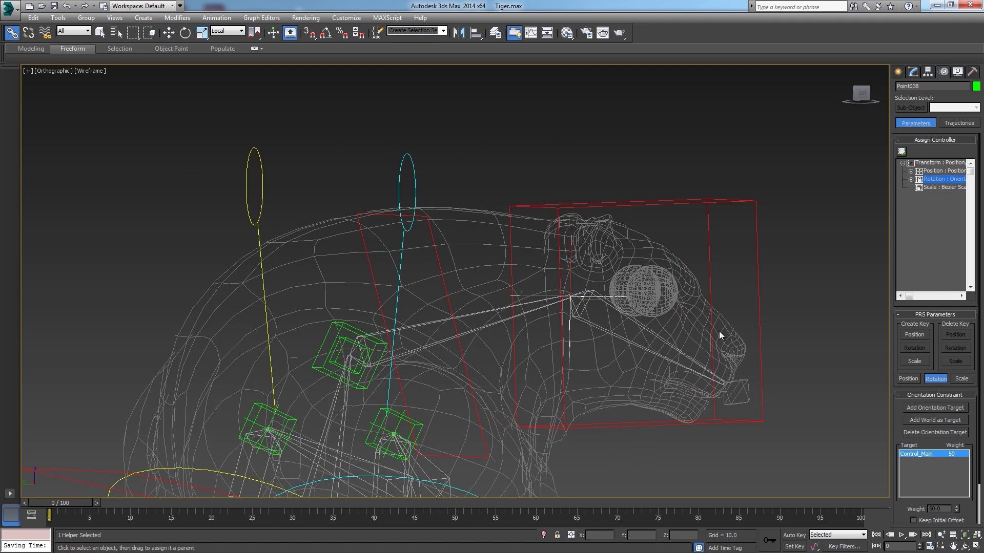
scroll(716, 333, up, 2)
drag(403, 326, 403, 324)
drag(707, 155, 699, 170)
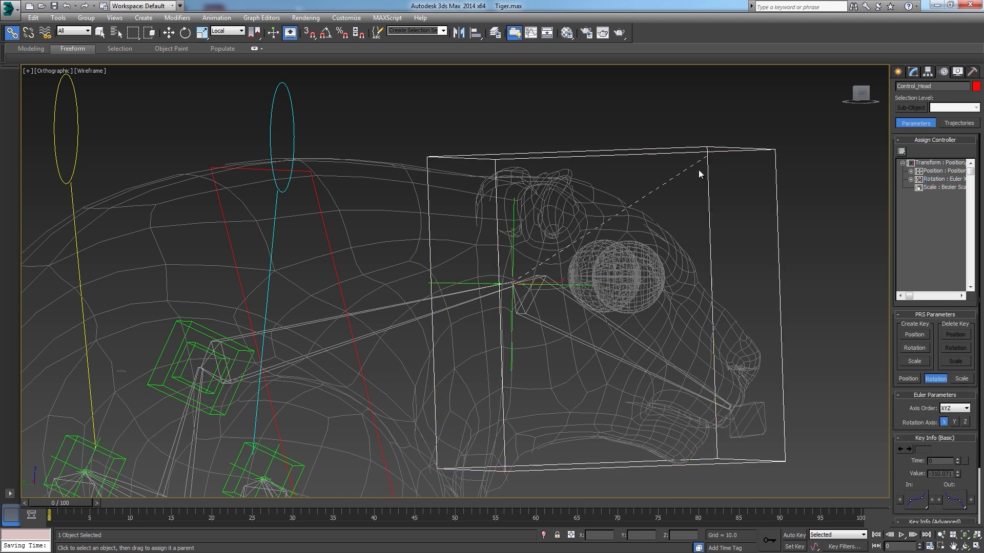
drag(473, 278, 445, 284)
scroll(493, 253, down, 4)
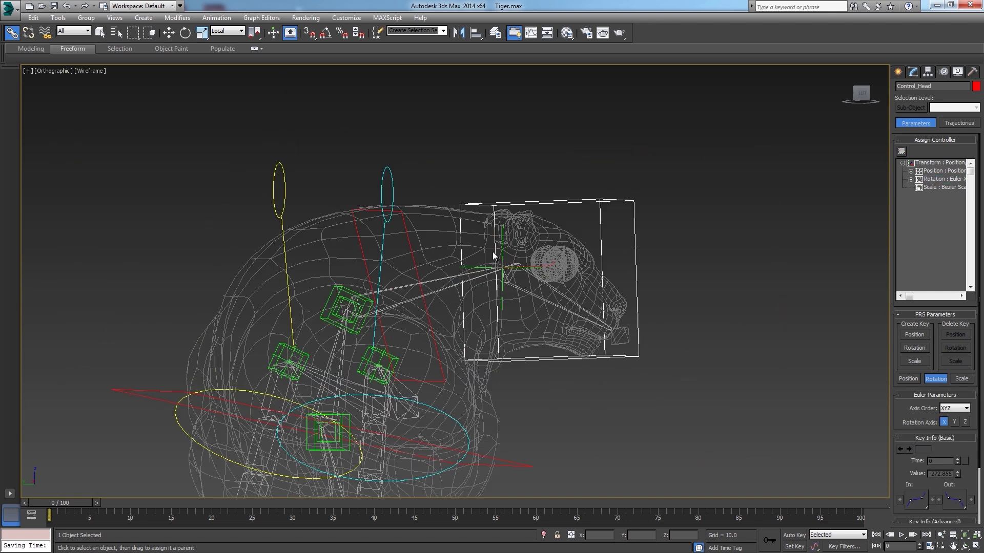
key(w)
click(539, 315)
Step: Examine the tiger rig from the front, checking the body and its controls in shaded display
key(f)
scroll(510, 303, down, 7)
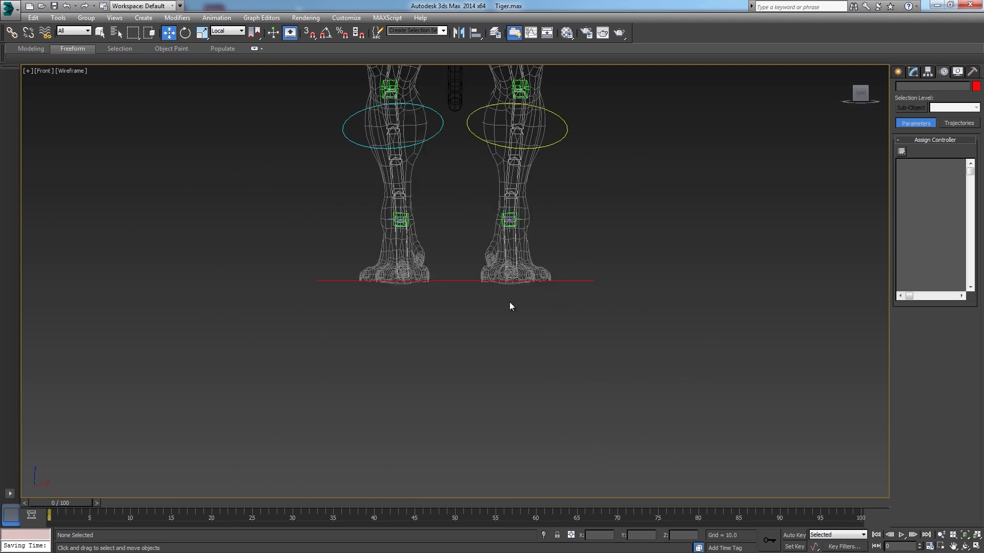
middle_drag(483, 256, 524, 402)
scroll(528, 384, down, 2)
scroll(531, 167, up, 2)
middle_drag(533, 164, 537, 274)
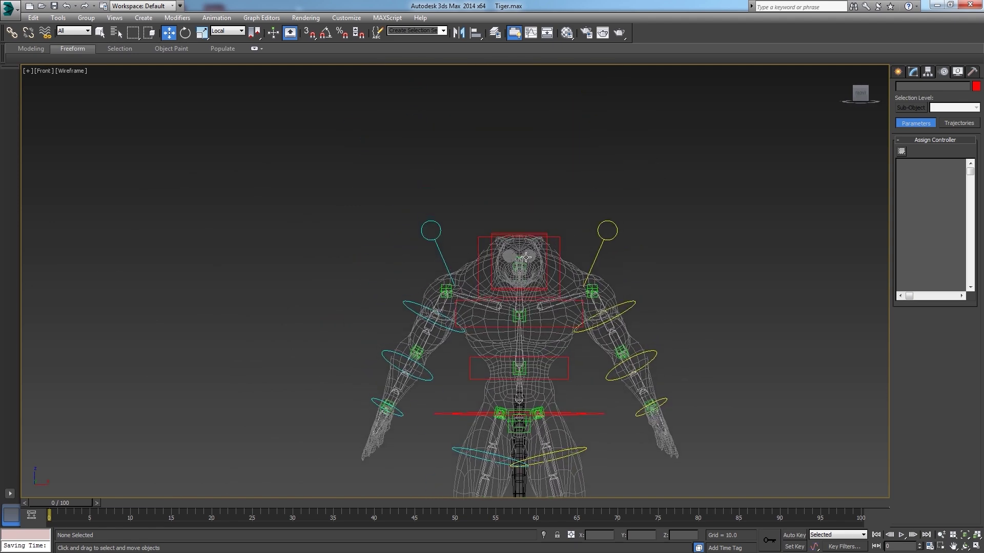
scroll(515, 223, up, 2)
mouse_move(577, 323)
middle_down()
mouse_move(527, 281)
mouse_move(536, 177)
middle_up()
scroll(527, 281, up, 3)
key(F3)
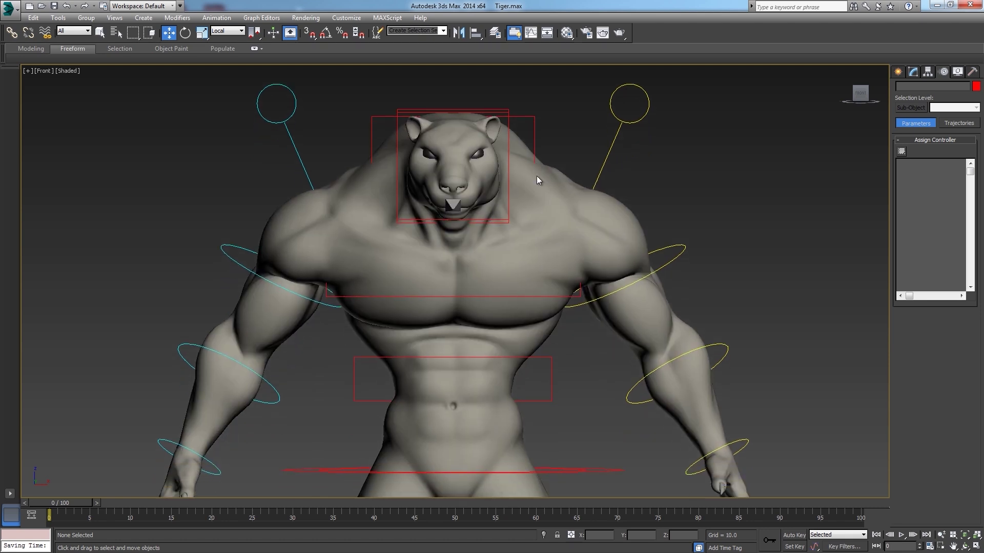
scroll(544, 210, down, 3)
alt+middle_drag(546, 221, 540, 245)
middle_drag(540, 245, 540, 187)
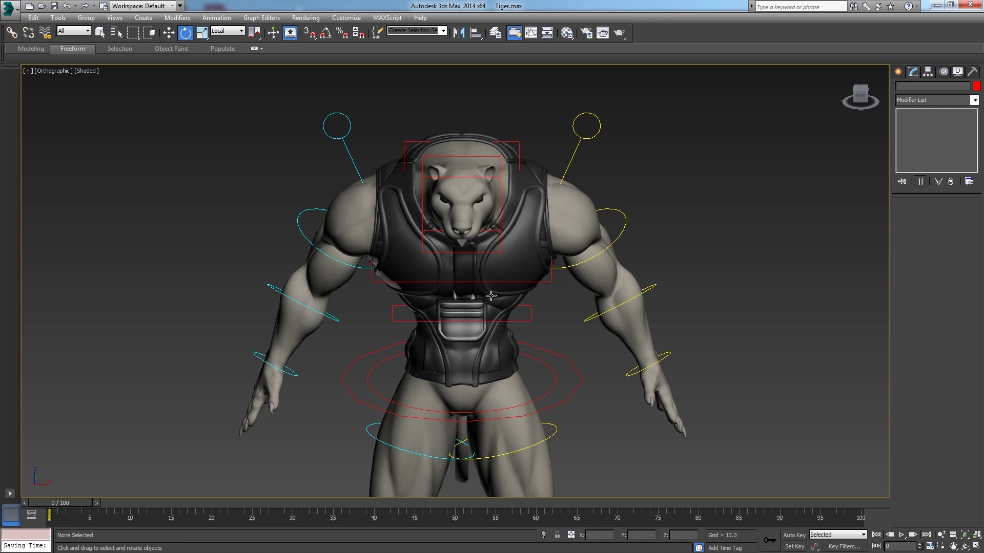
Step: Select the Vest mesh on the tiger's torso and examine its TurboSmooth and Skin modifiers
scroll(499, 295, up, 2)
click(501, 300)
scroll(513, 277, up, 3)
middle_drag(543, 263, 547, 262)
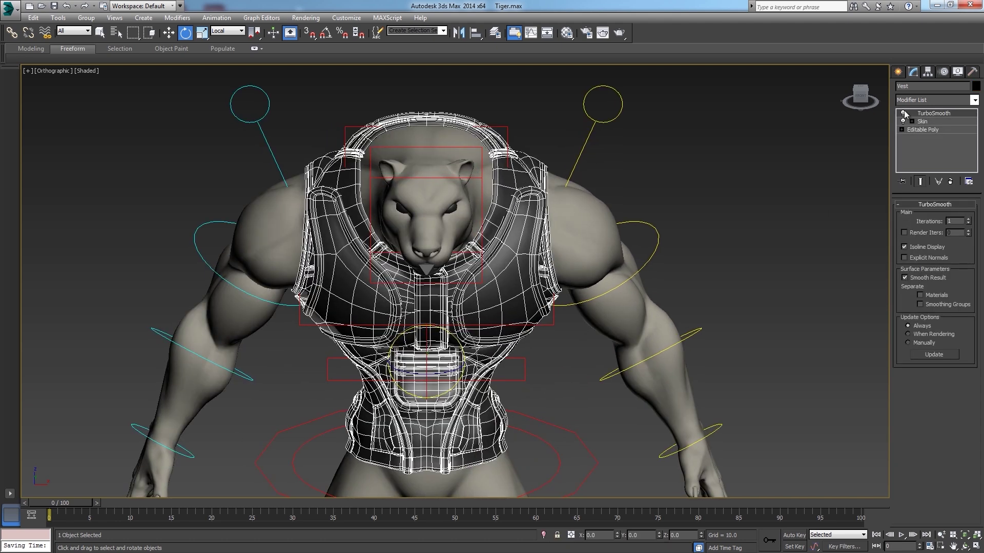
Step: Rotate Control_L_Shoulder to test how the vest deforms with the left shoulder
middle_drag(655, 183, 678, 226)
scroll(607, 186, up, 2)
click(606, 195)
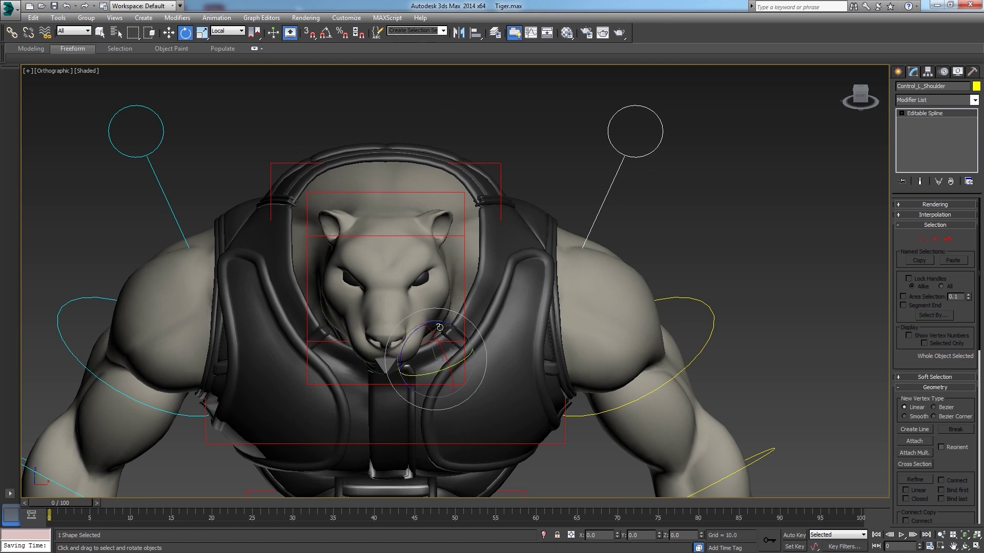
drag(440, 326, 432, 322)
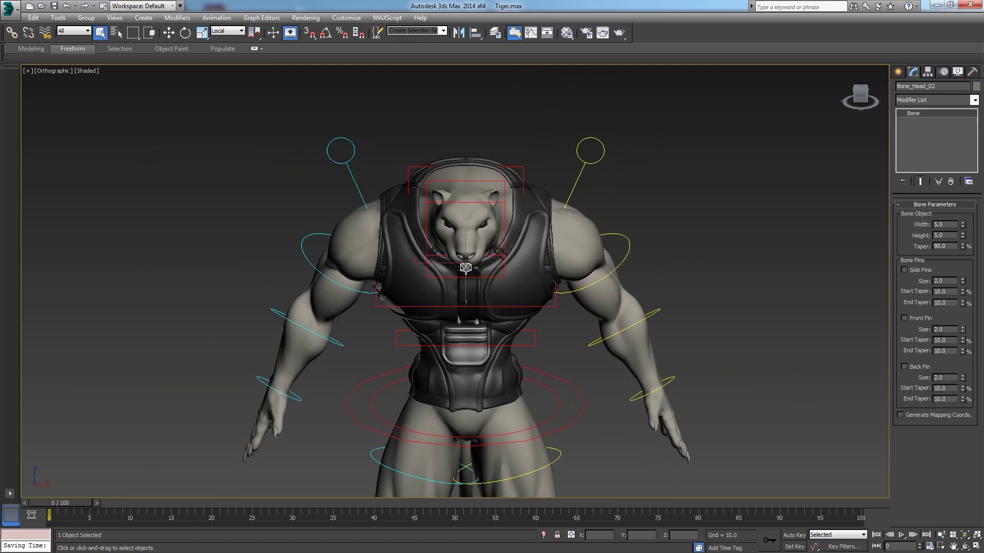
Step: Clear the head bone selection and pick out Bone_L_Hand_End in wireframe display to check it
scroll(384, 345, down, 3)
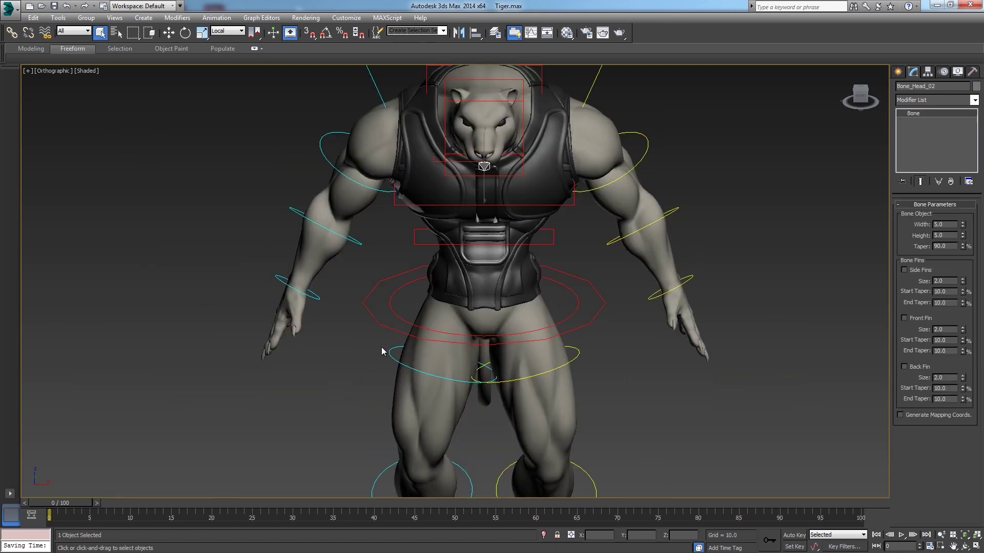
middle_drag(528, 181, 536, 228)
click(698, 348)
middle_drag(698, 348, 702, 327)
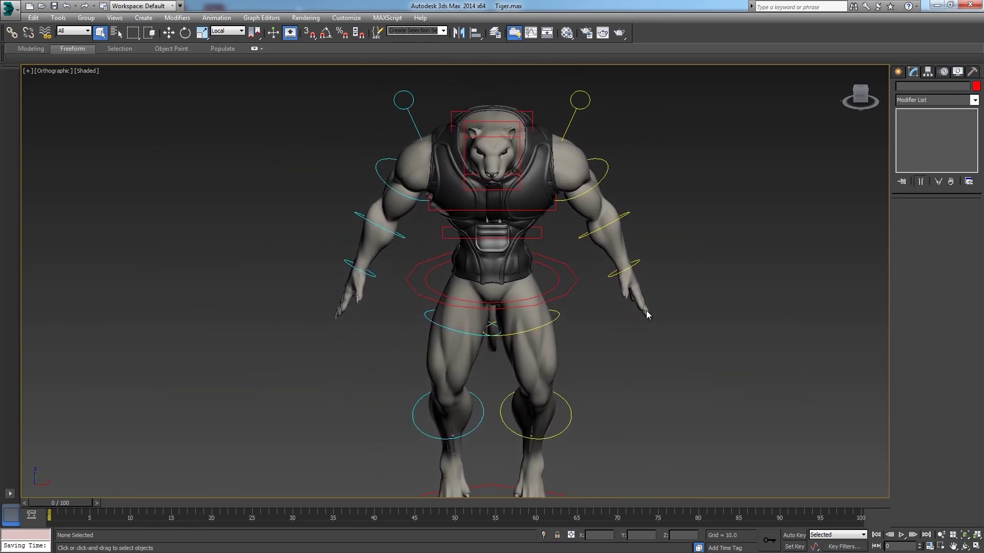
key(F3)
scroll(638, 295, up, 2)
scroll(638, 293, up, 3)
click(636, 296)
click(493, 281)
scroll(493, 281, down, 3)
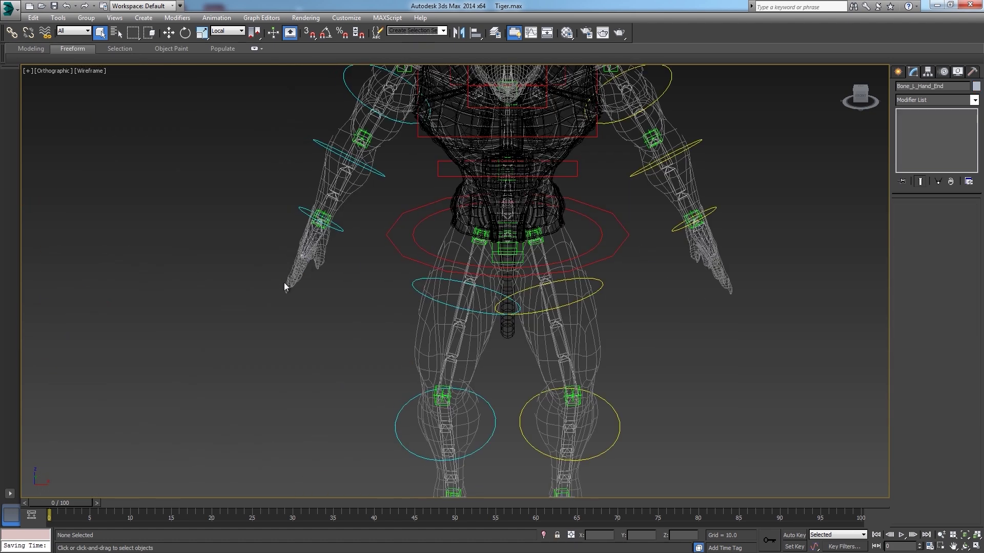
Step: Check the end bone of the tiger's right hand and return the viewport to shaded display
scroll(285, 282, up, 3)
click(312, 241)
click(469, 302)
scroll(469, 303, down, 2)
middle_drag(479, 287, 437, 398)
key(F3)
middle_drag(555, 254, 516, 345)
scroll(538, 292, down, 2)
middle_drag(538, 292, 462, 285)
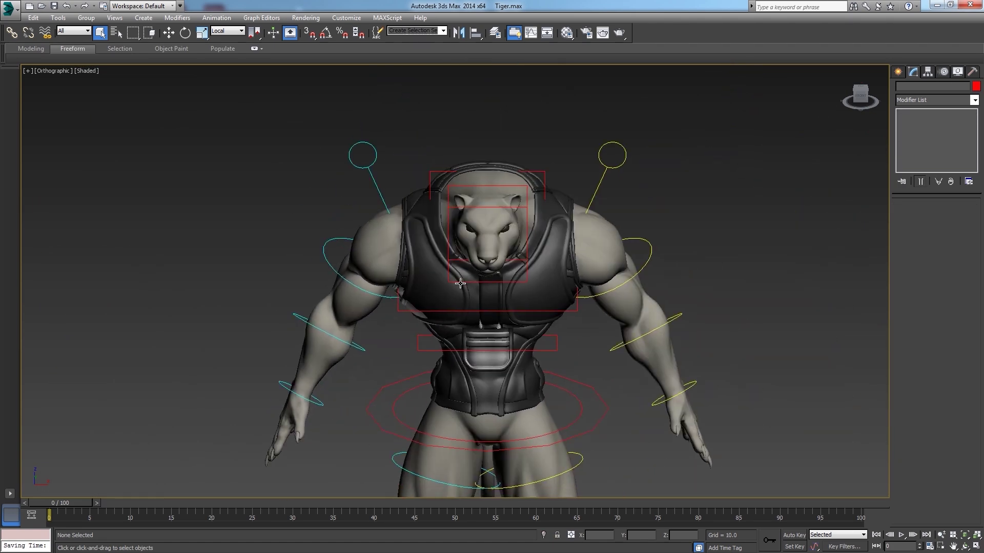
Step: Open Scene.max from the recent documents and scrub the tiger's animation to frame 59
click(9, 9)
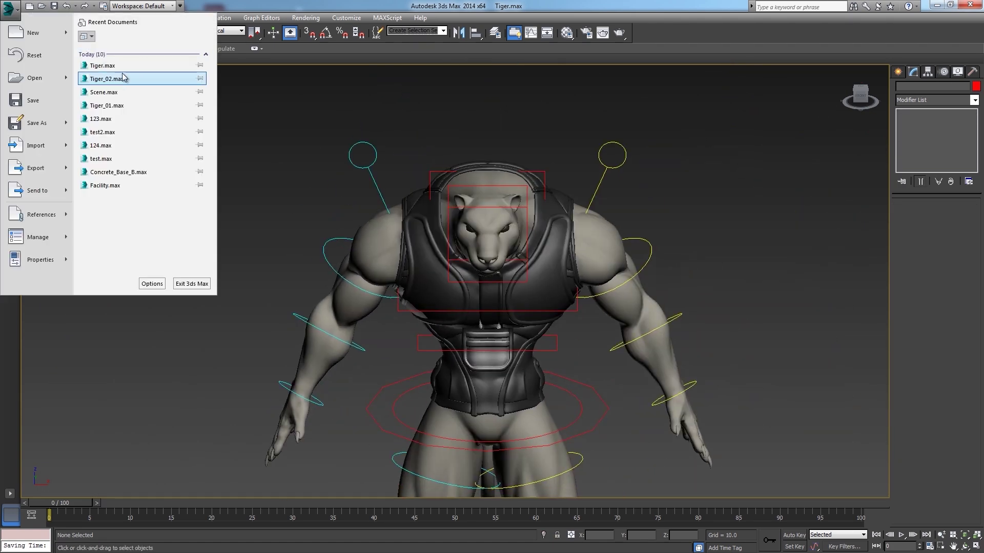
click(104, 93)
scroll(579, 281, down, 3)
middle_drag(510, 194, 504, 216)
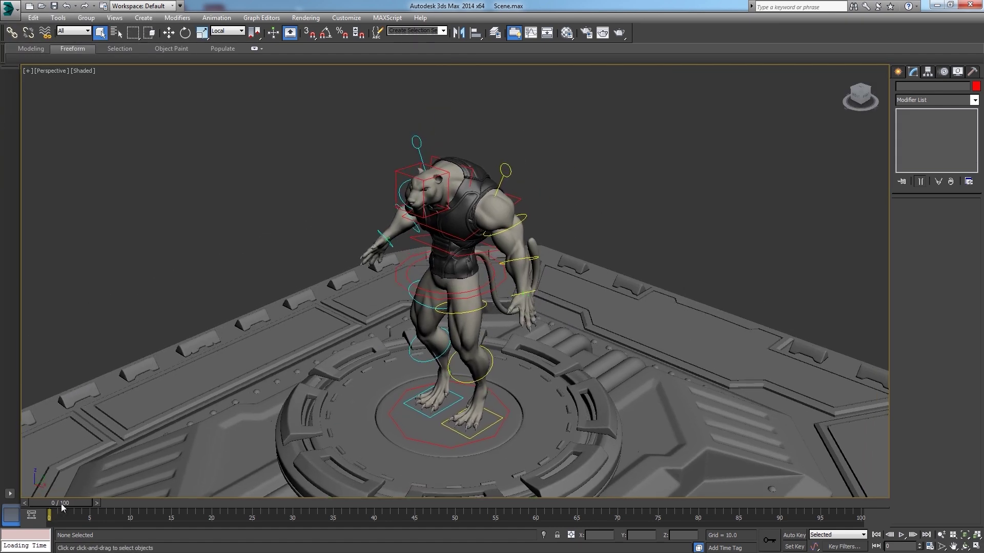
drag(61, 505, 522, 503)
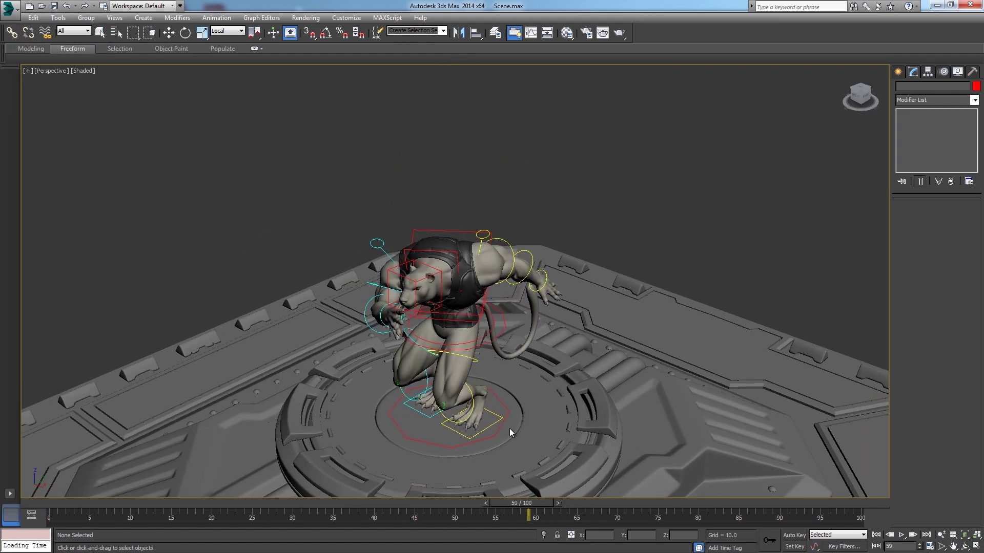
Step: Rotate Control_L_Hand at frame 59 to test the repaired left hand
key(q)
scroll(510, 350, up, 5)
click(591, 184)
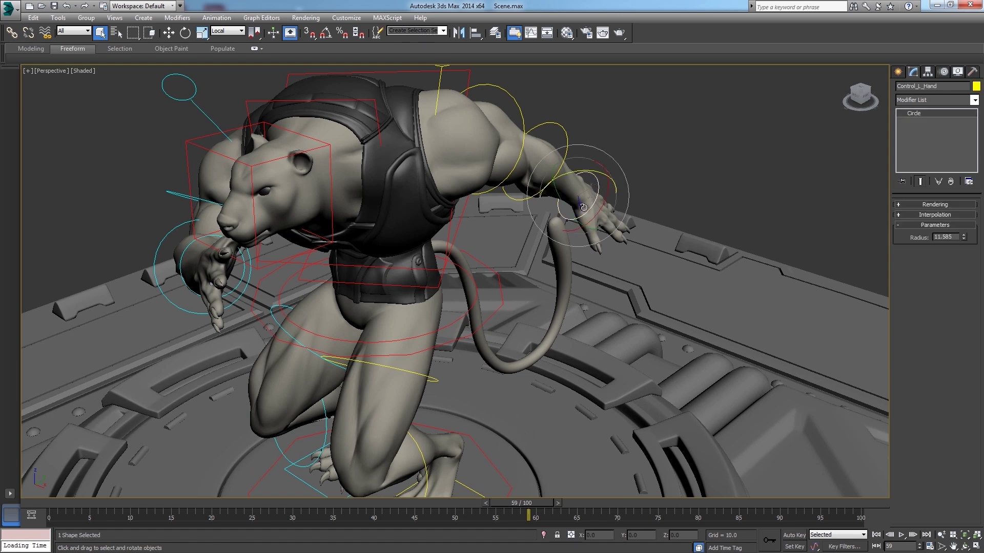
key(e)
drag(579, 197, 556, 246)
scroll(543, 257, down, 4)
scroll(540, 240, up, 4)
middle_drag(538, 230, 544, 247)
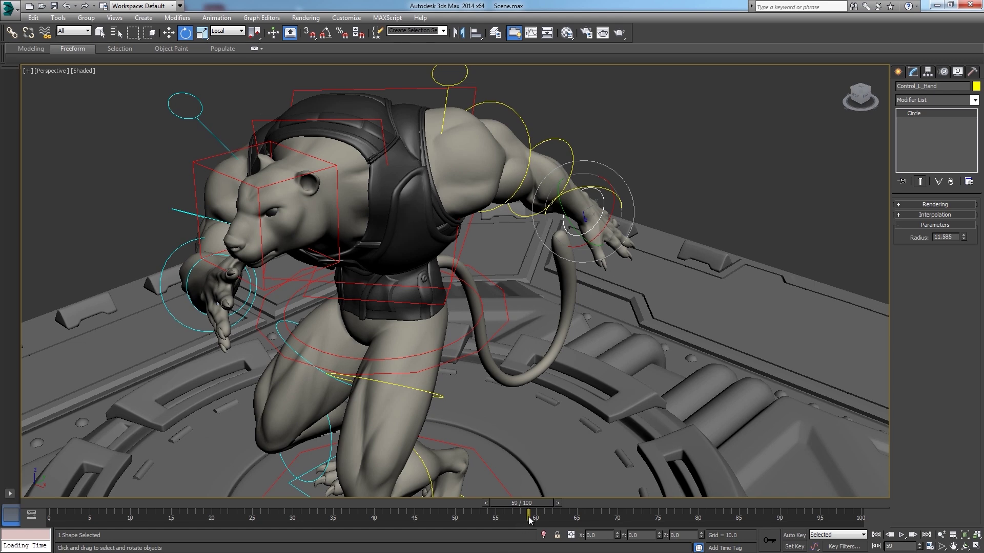
Step: Scrub the animation to frame 57 and select Control_L_UpperArm to check its keys
drag(531, 504, 514, 464)
middle_drag(533, 400, 543, 392)
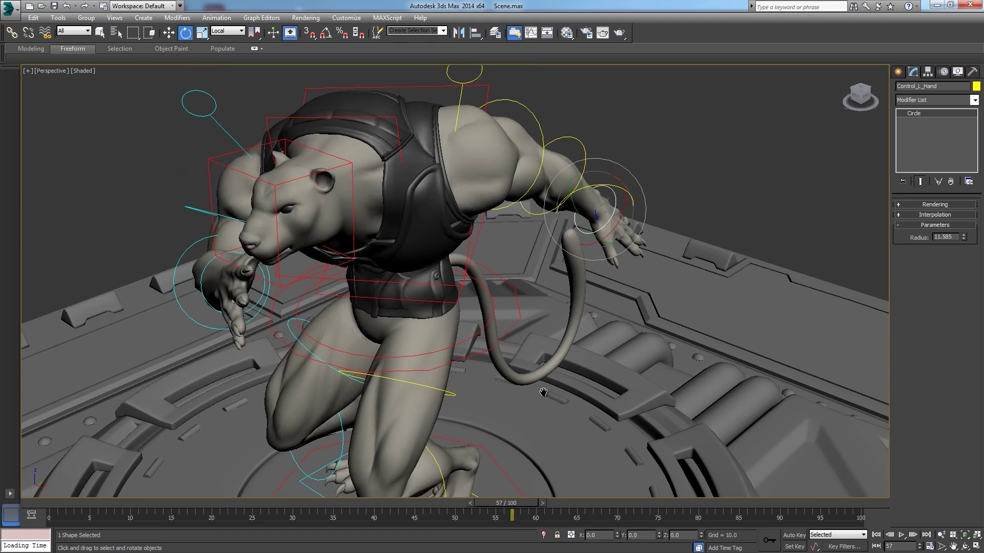
scroll(543, 389, down, 3)
scroll(547, 383, up, 5)
click(648, 131)
middle_drag(648, 131, 536, 169)
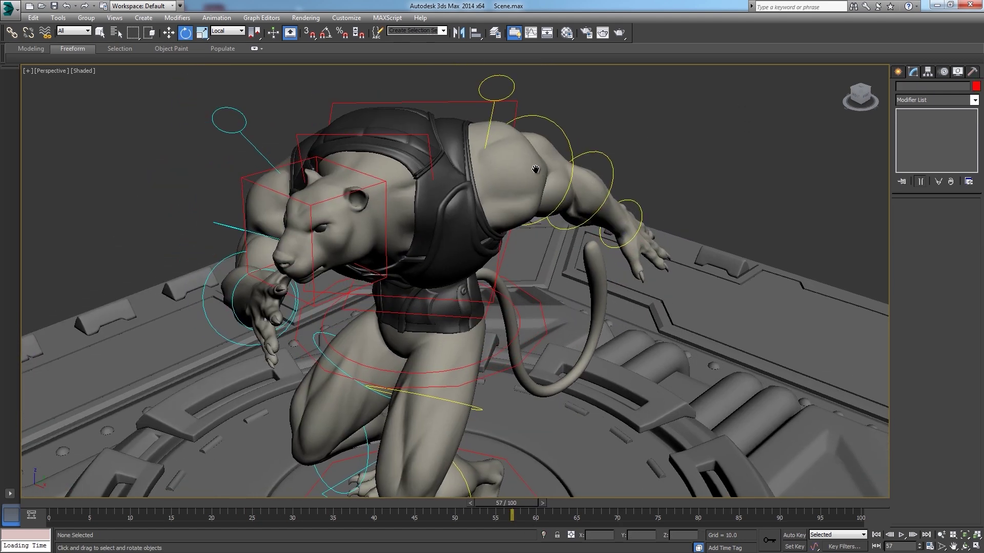
click(565, 136)
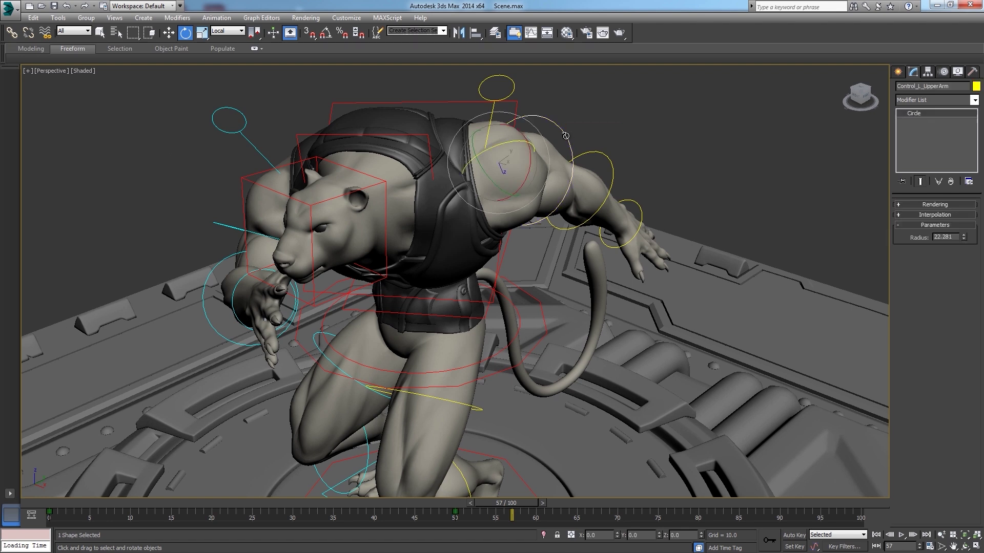
click(573, 139)
click(567, 135)
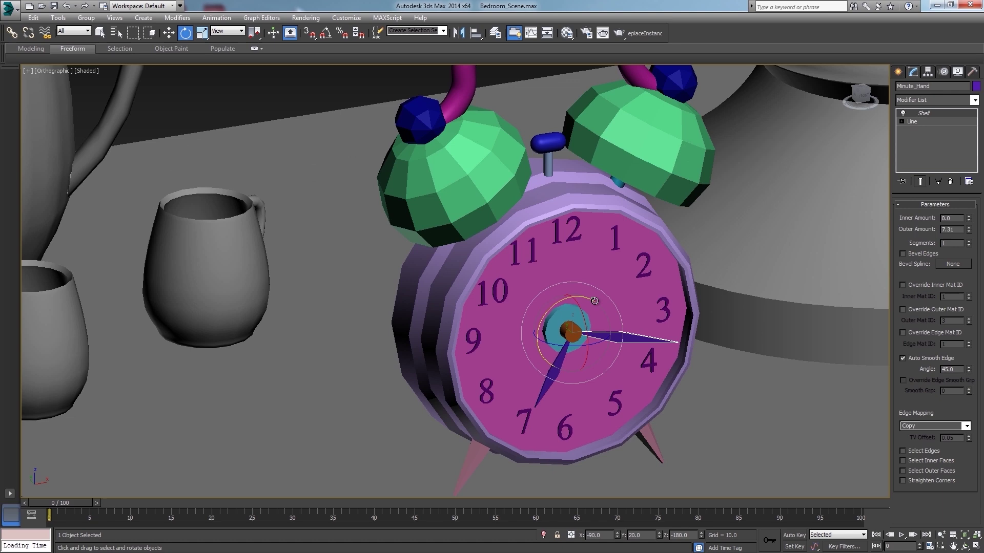
Step: Rotate the alarm clock's Minute_Hand in Bedroom_Scene.max
drag(592, 301, 530, 287)
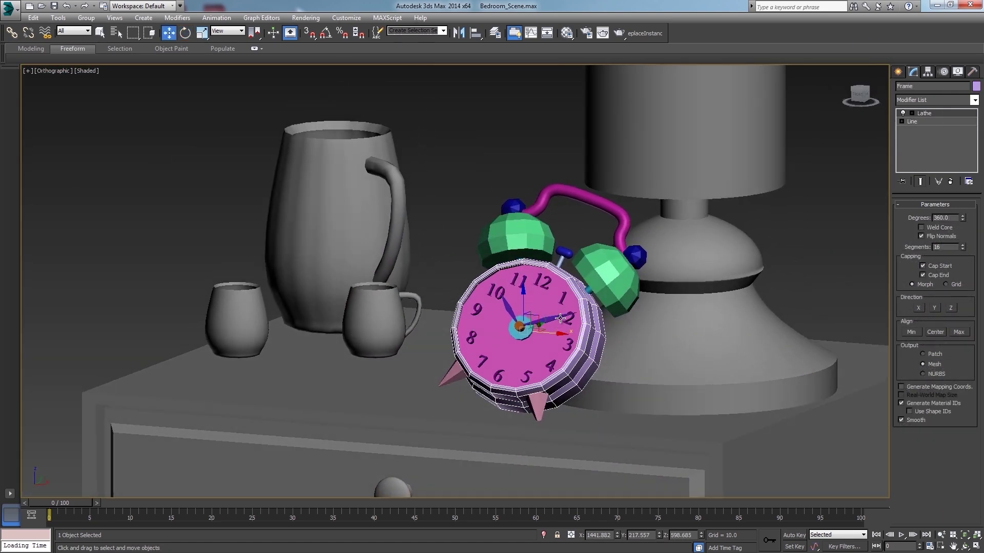
key(e)
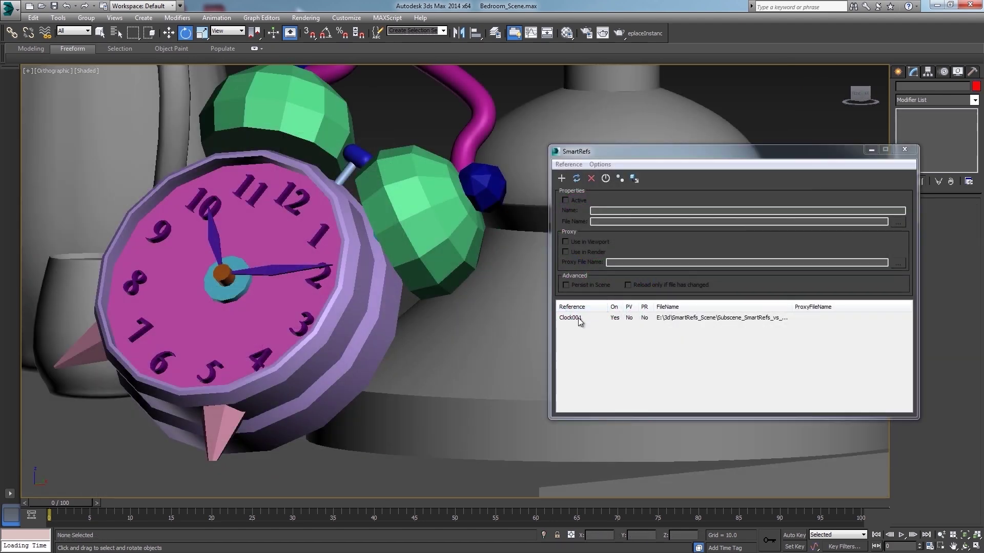
Step: Reload the Clock001 reference in SmartRefs
click(570, 317)
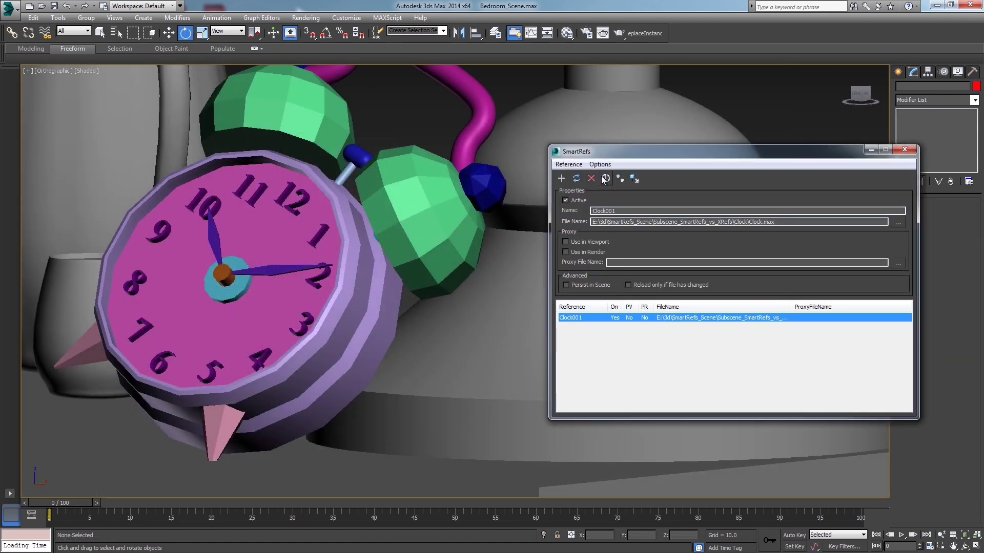
click(576, 179)
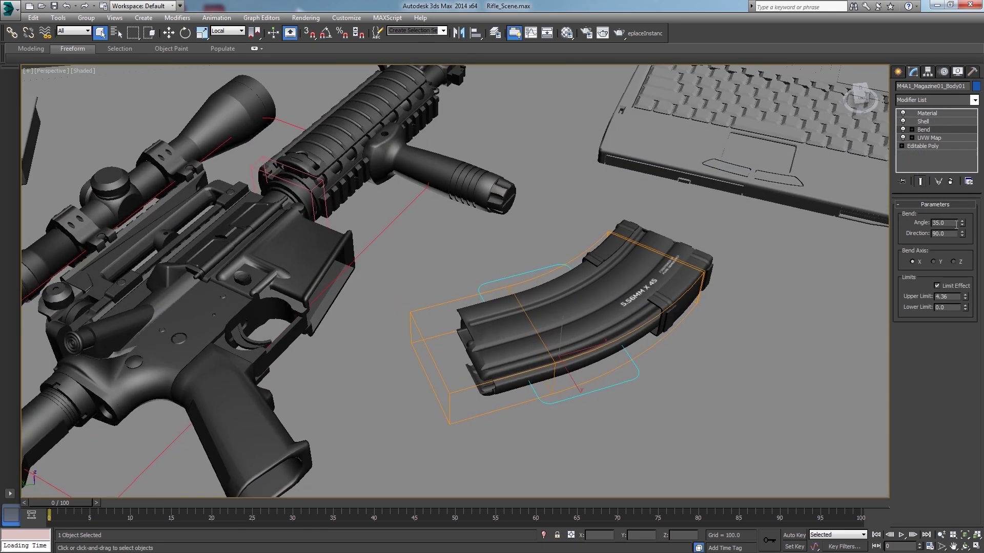
Step: Adjust the Bend modifier on the rifle magazine M4A1_Magazine01_Body01 in Rifle_Scene.max
drag(962, 235, 962, 236)
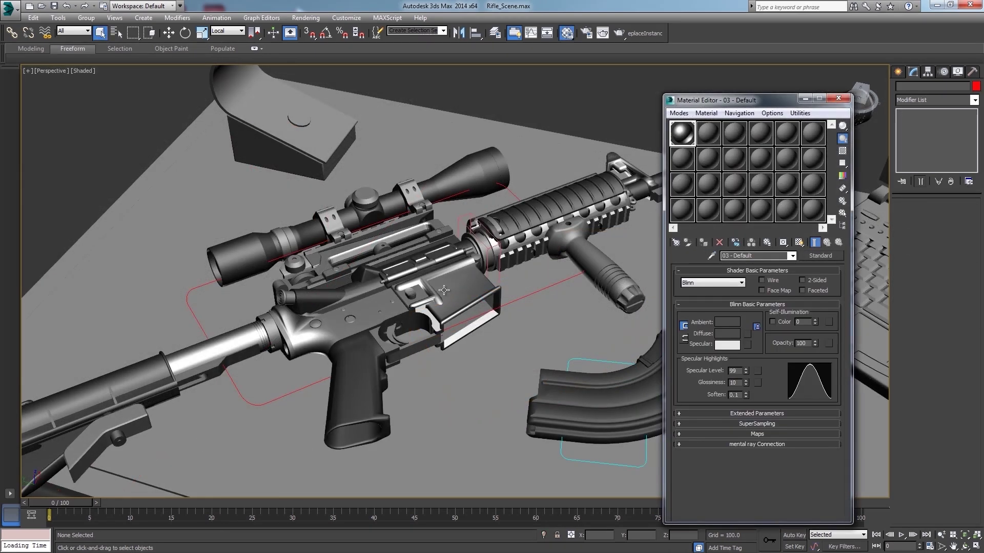
Step: Set the 03 - Default material's specular level to 45 and its ambient color to a gray value of 131
mouse_move(746, 371)
mouse_down()
mouse_move(746, 401)
mouse_move(745, 373)
mouse_up()
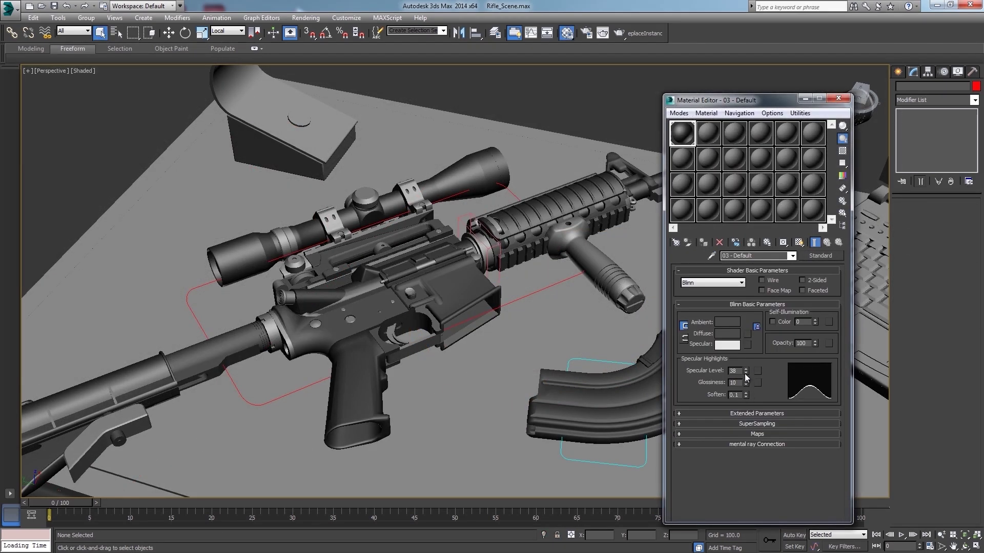
click(725, 321)
mouse_move(296, 94)
mouse_down()
mouse_move(298, 113)
mouse_move(297, 104)
mouse_up()
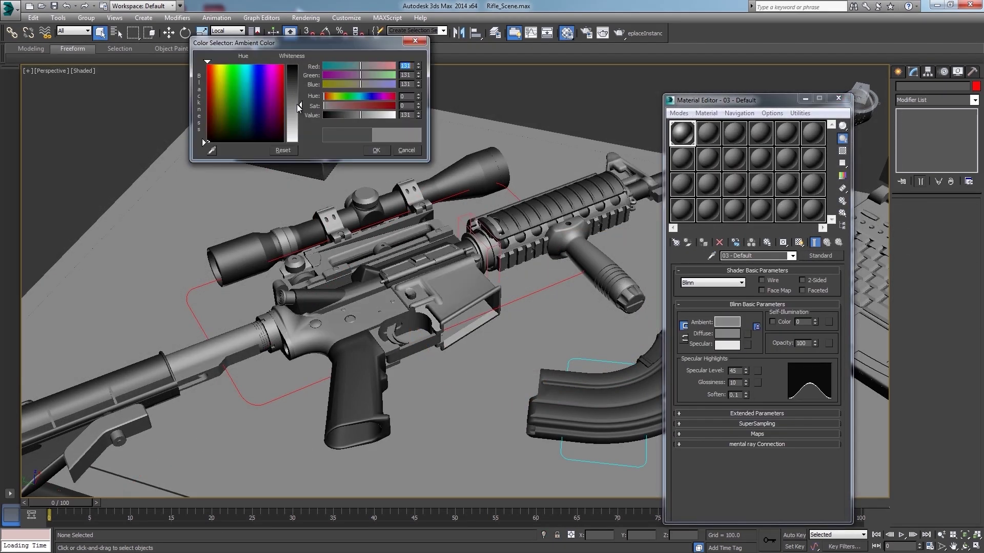
click(376, 151)
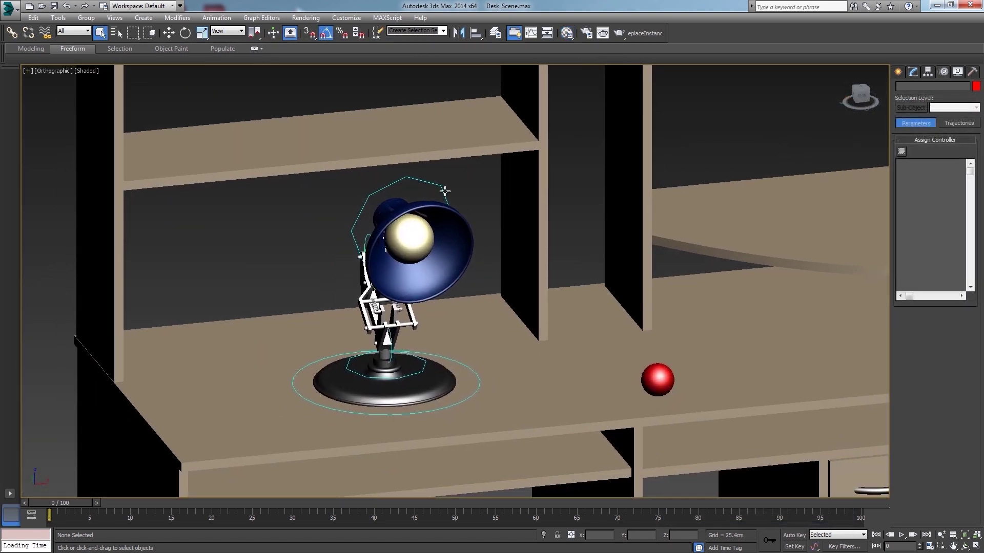
Step: Select the lamp head's circular control in Desk_Scene.max and examine its Rotation List and Euler parameters
click(443, 191)
middle_drag(513, 207, 455, 216)
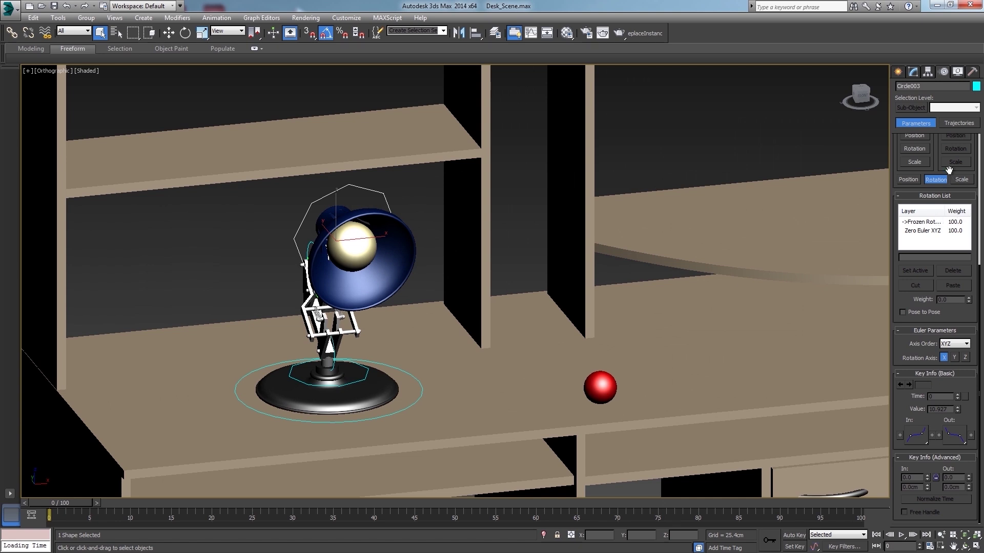
drag(936, 154, 948, 364)
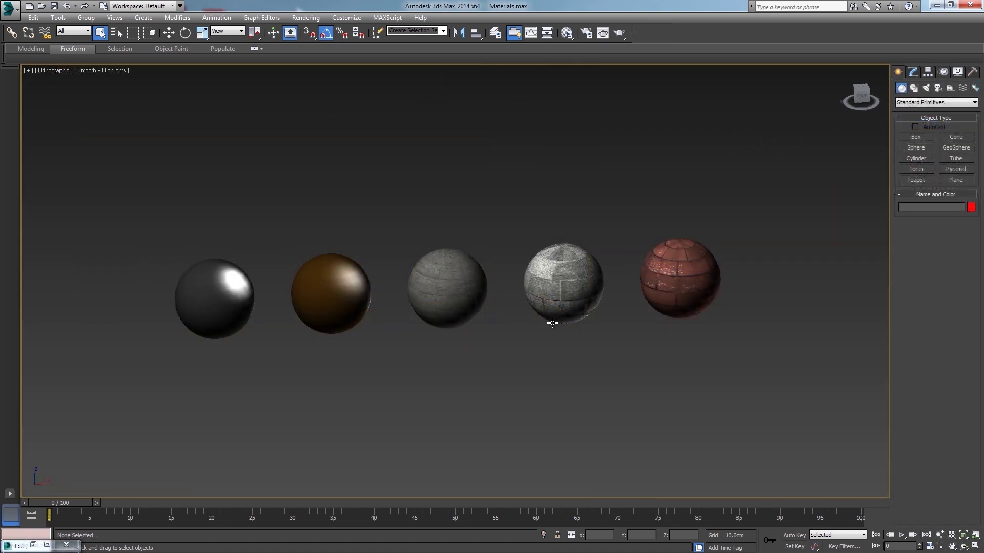
Step: Open the Material Editor in Materials.max to view the materials of the five spheres
key(m)
mouse_move(584, 326)
middle_down()
mouse_move(605, 327)
mouse_move(596, 325)
middle_up()
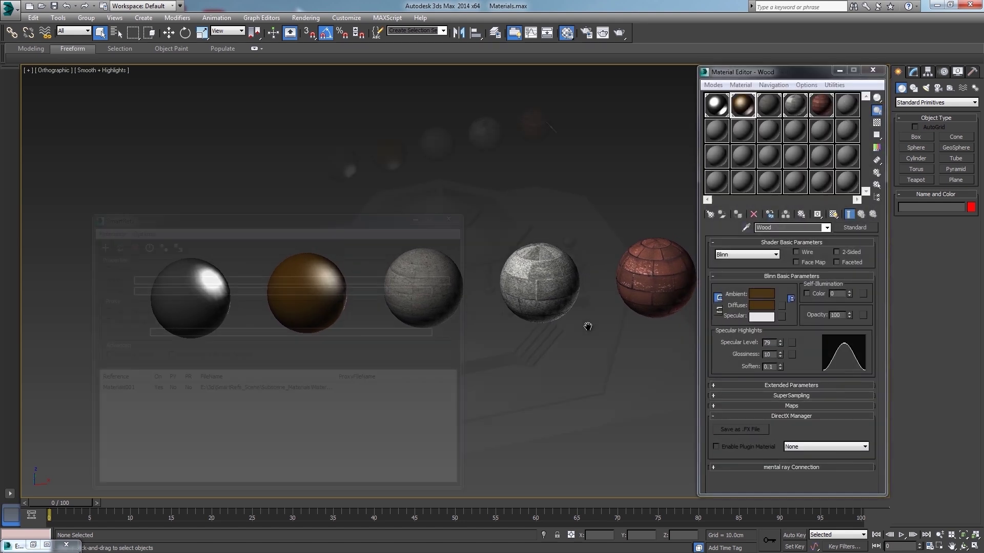